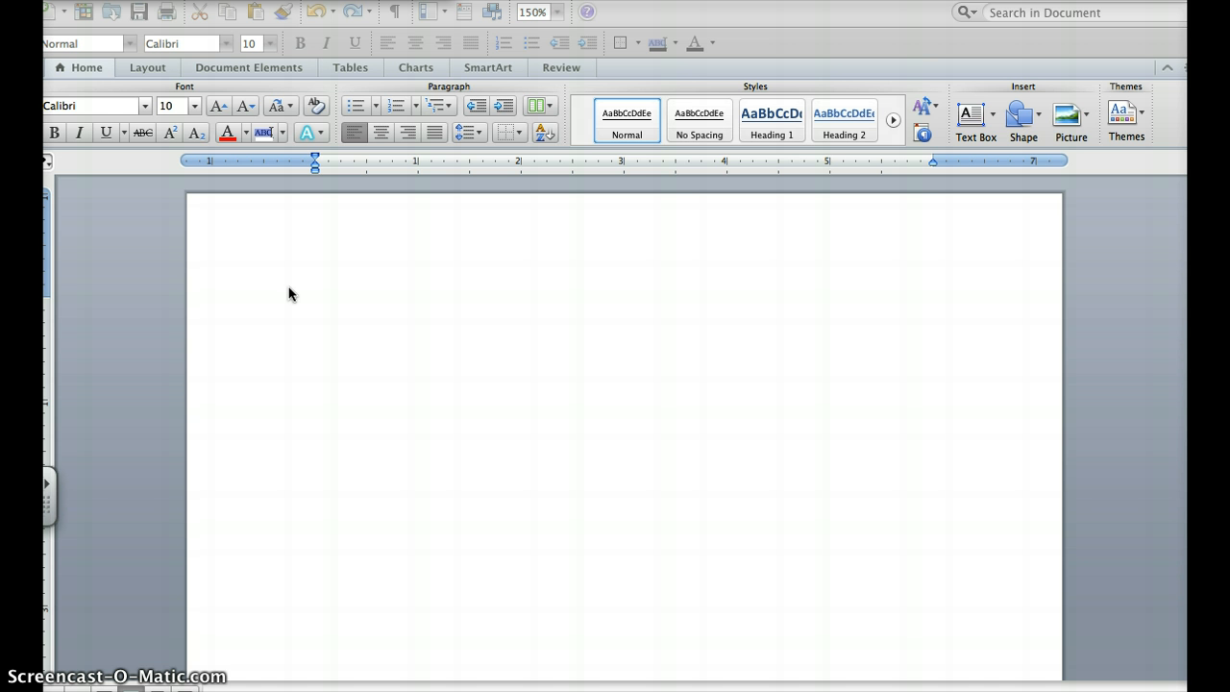
Zoom the blank document out so that the whole page fits in the window
left_click(442, 260)
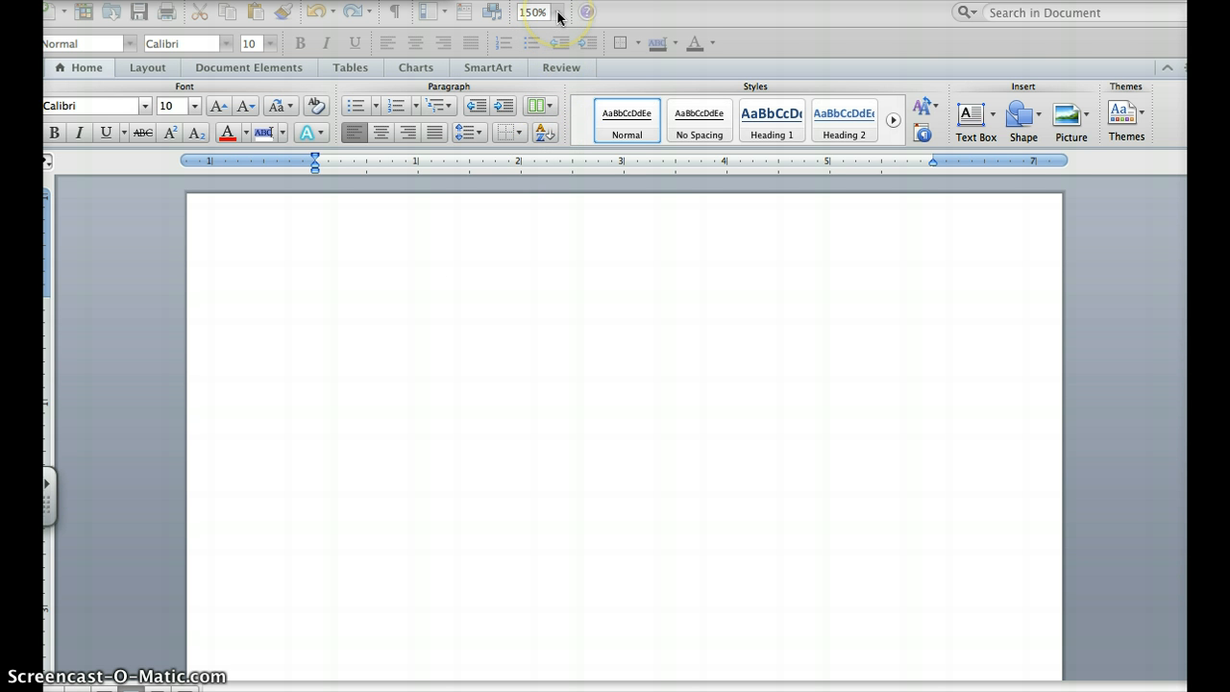
left_click(547, 237)
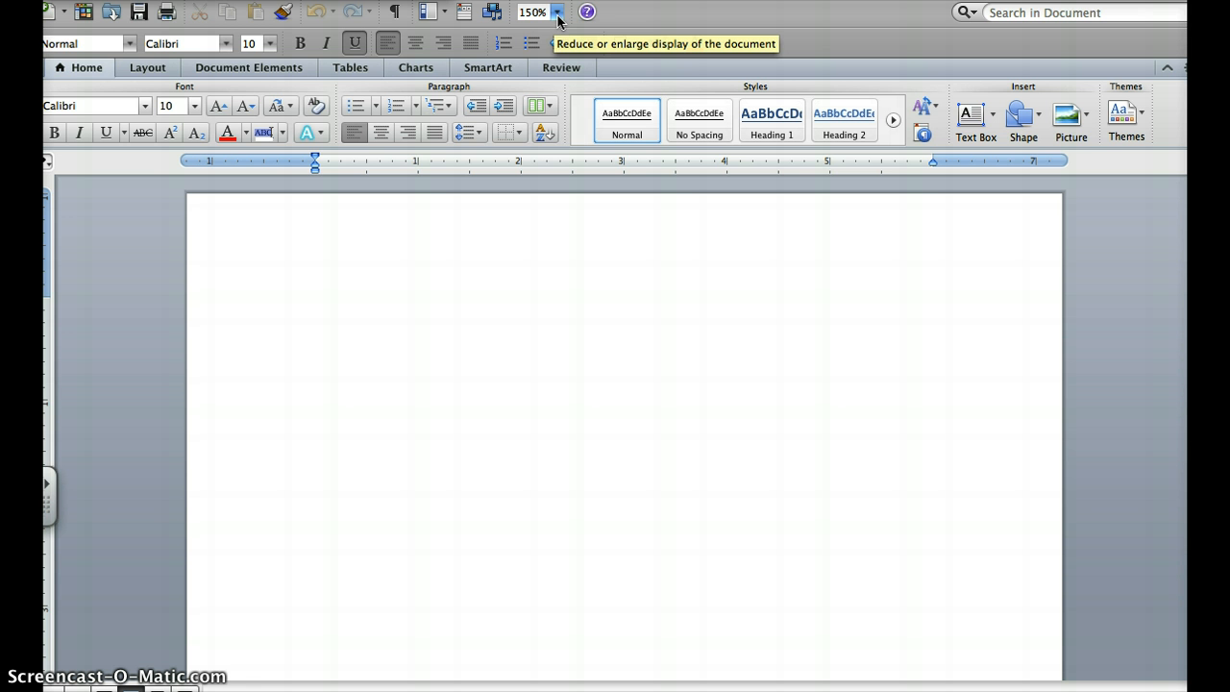
left_click_drag(558, 20, 565, 195)
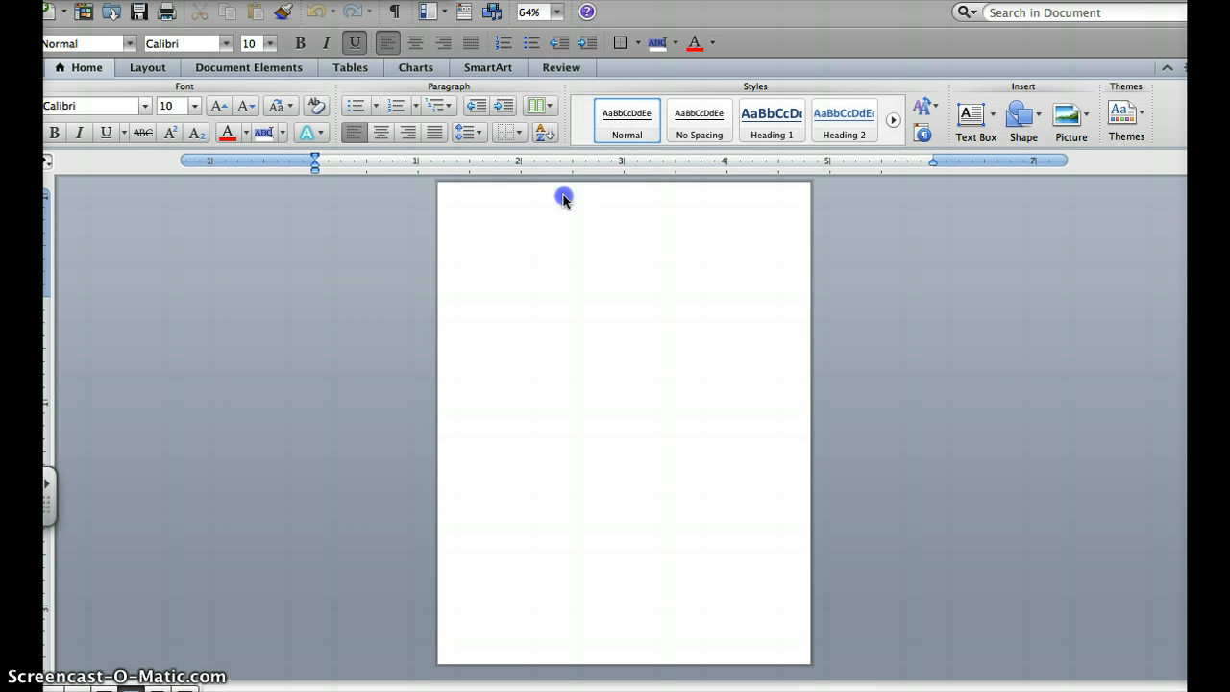
left_click(529, 307)
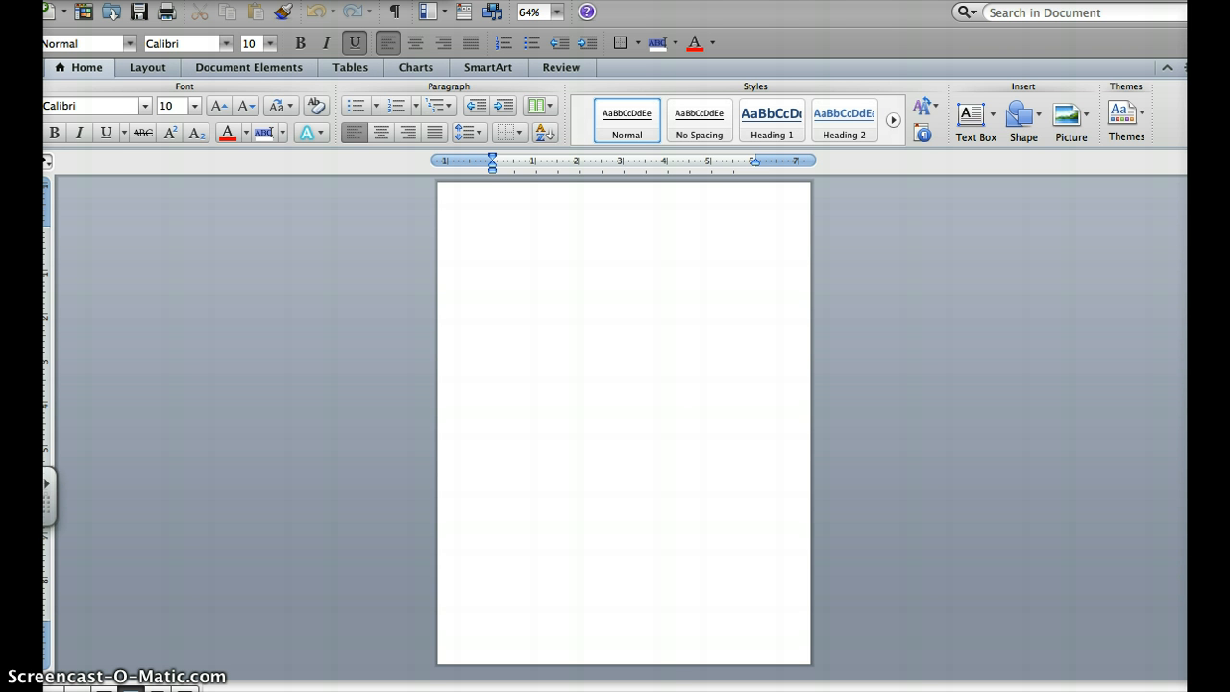
left_click(347, 305)
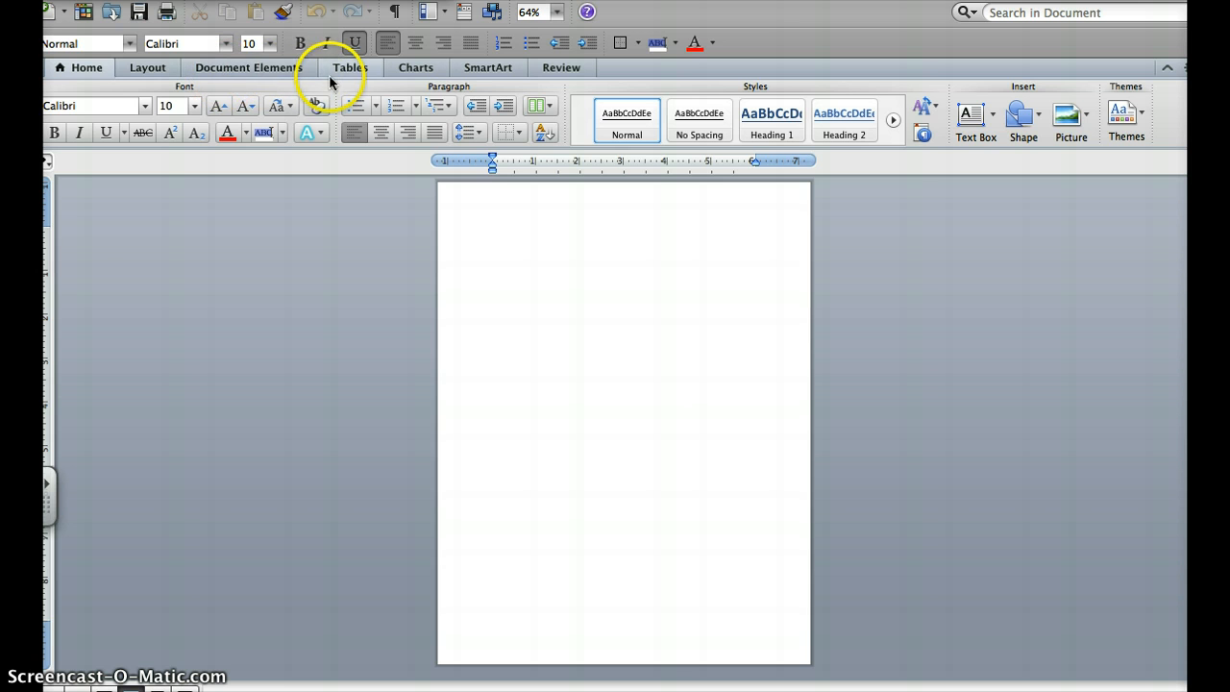
left_click(275, 68)
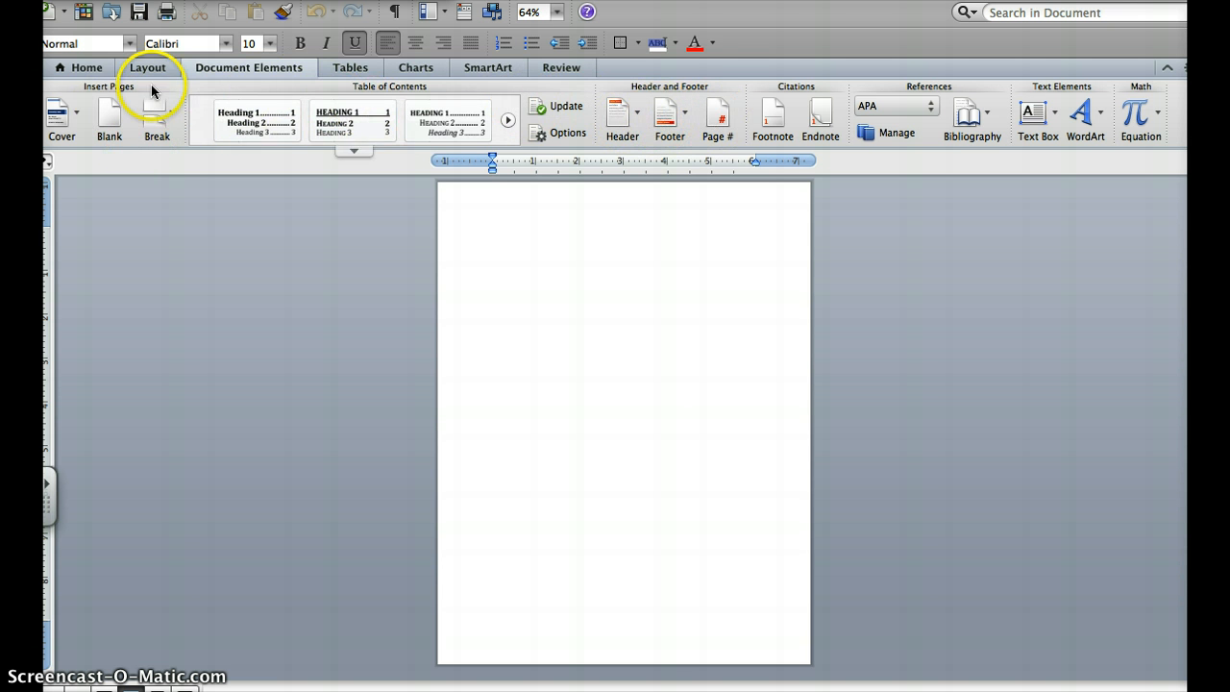
left_click(73, 71)
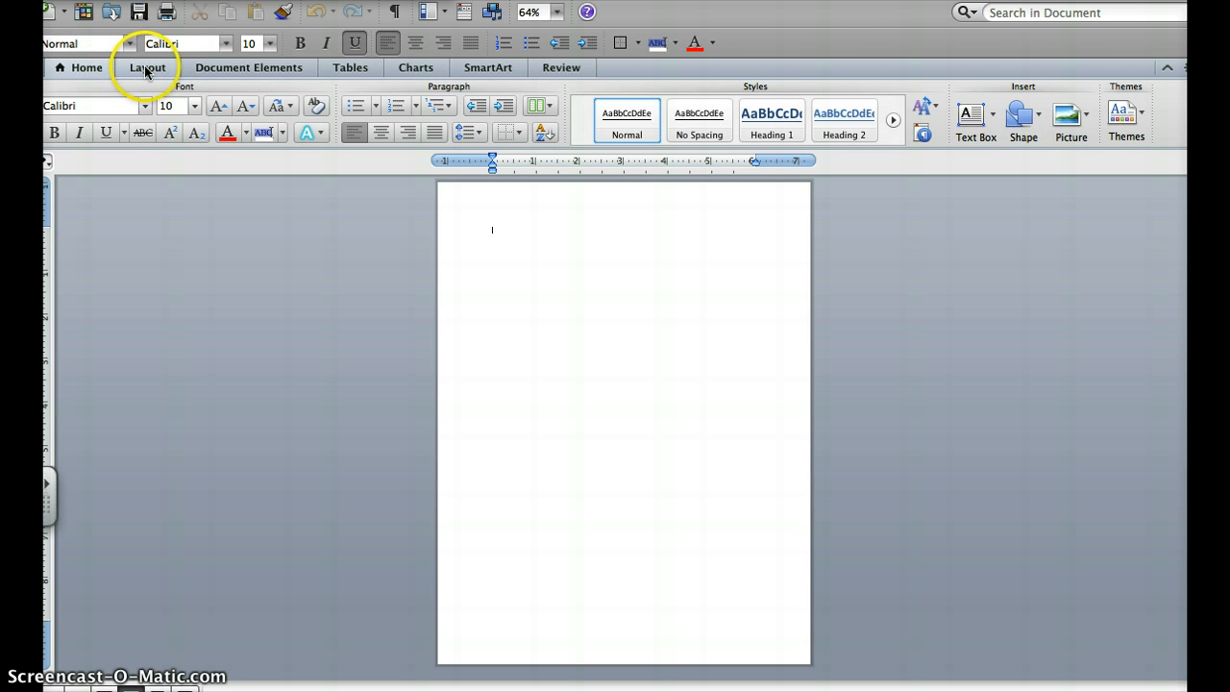
Change the page orientation to Landscape
left_click(147, 70)
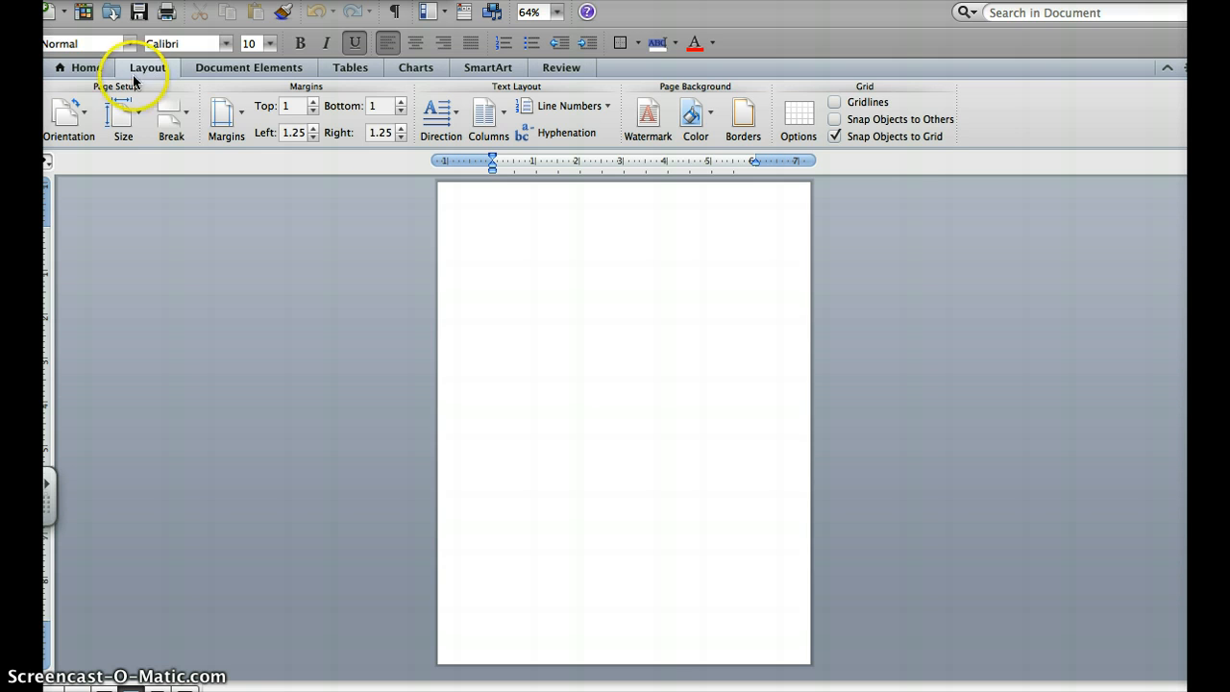
left_click(84, 122)
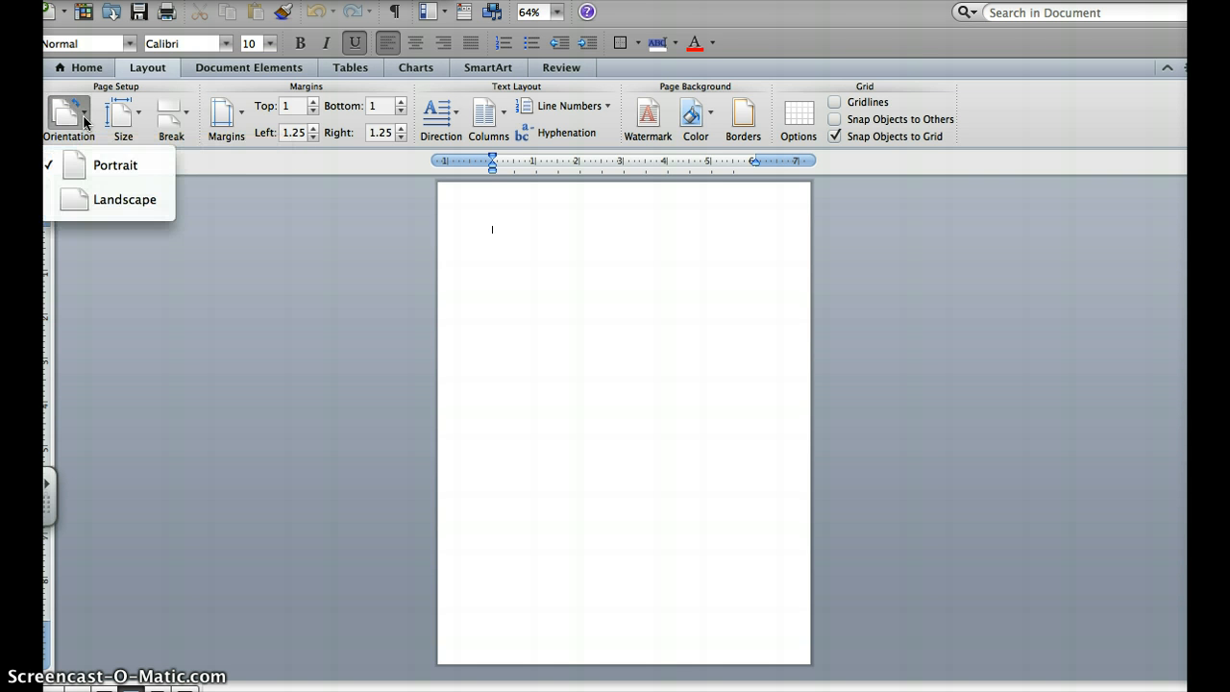
left_click(84, 217)
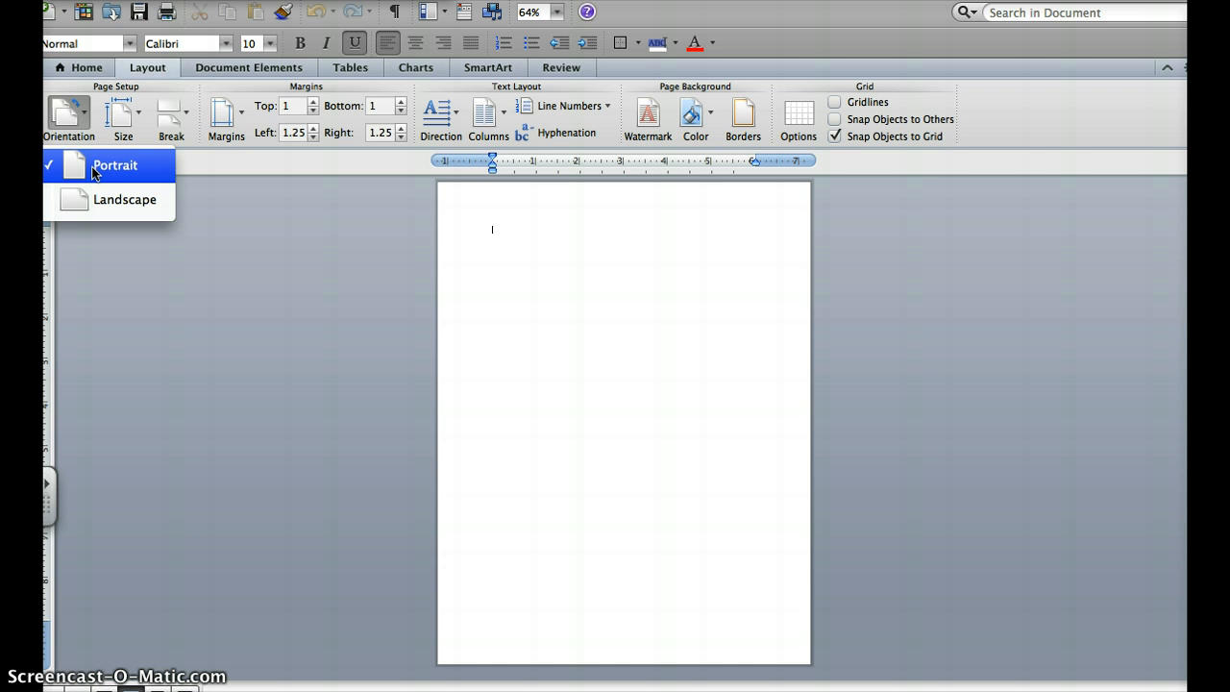
left_click(103, 199)
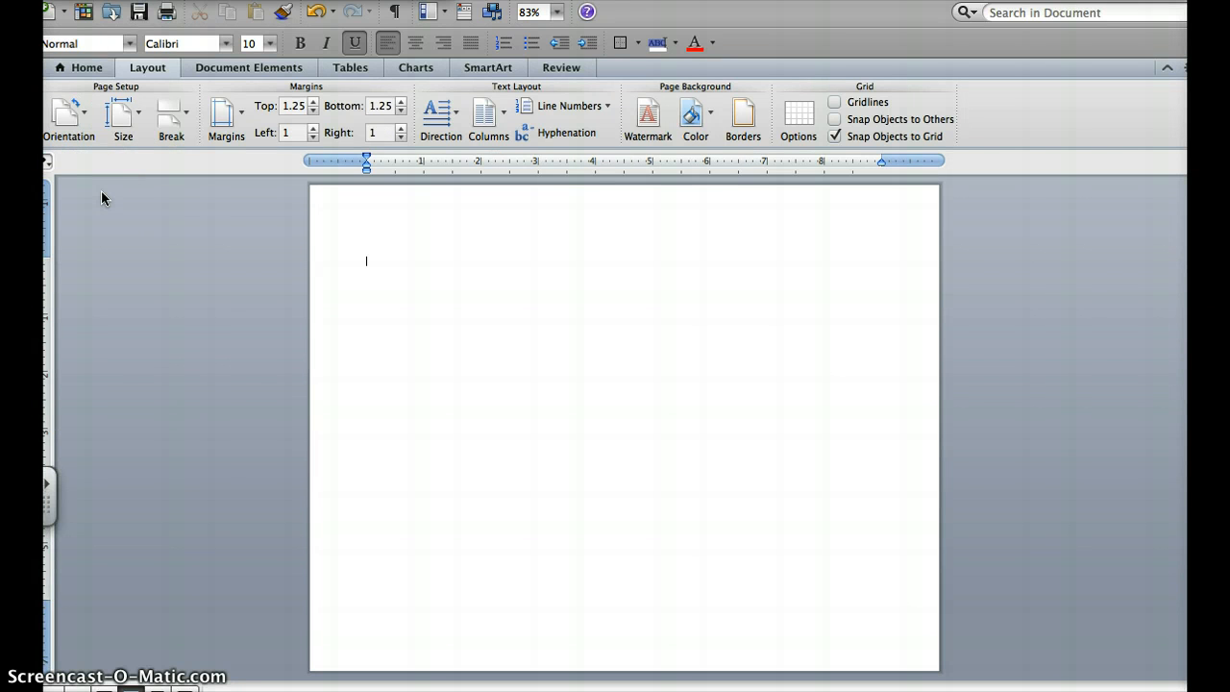
Apply the Narrow margin preset, with 0.5" on all four sides of the page
left_click(78, 126)
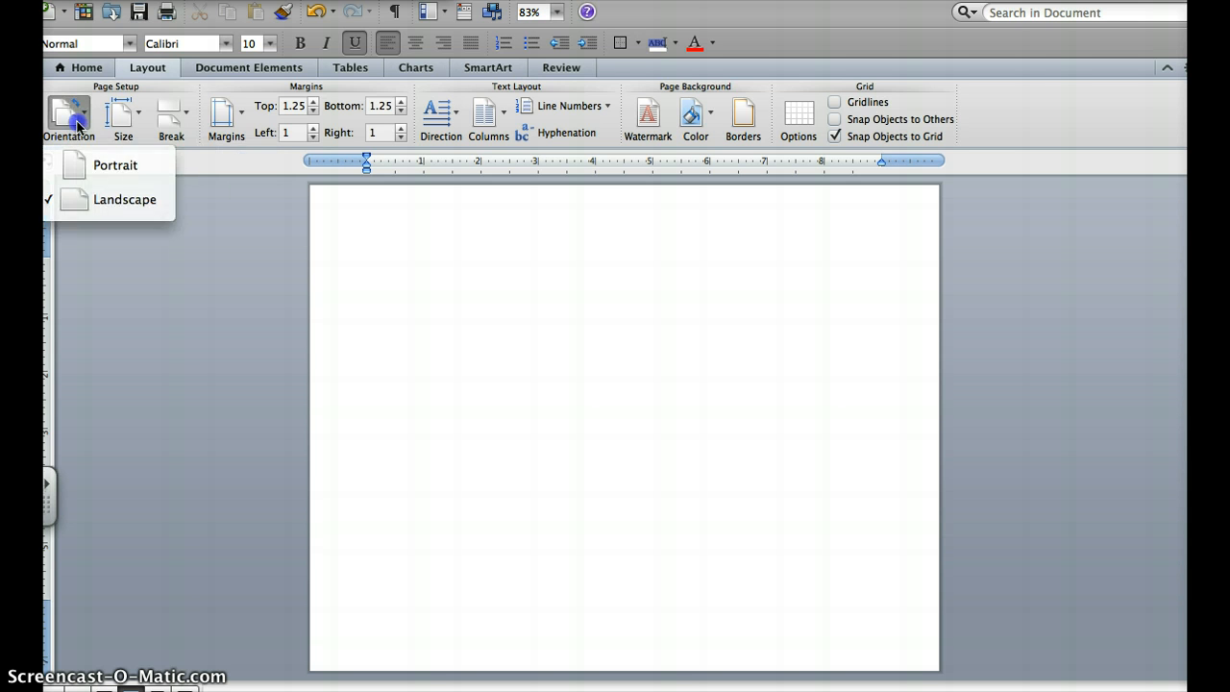
left_click(159, 121)
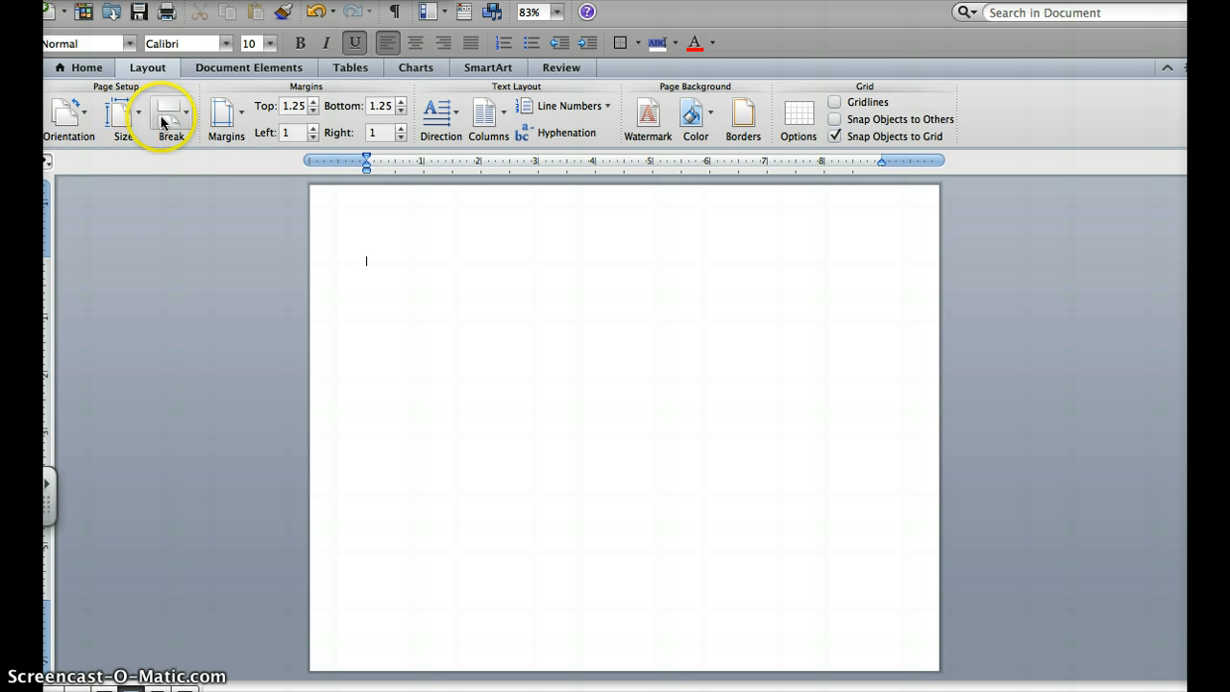
left_click(241, 122)
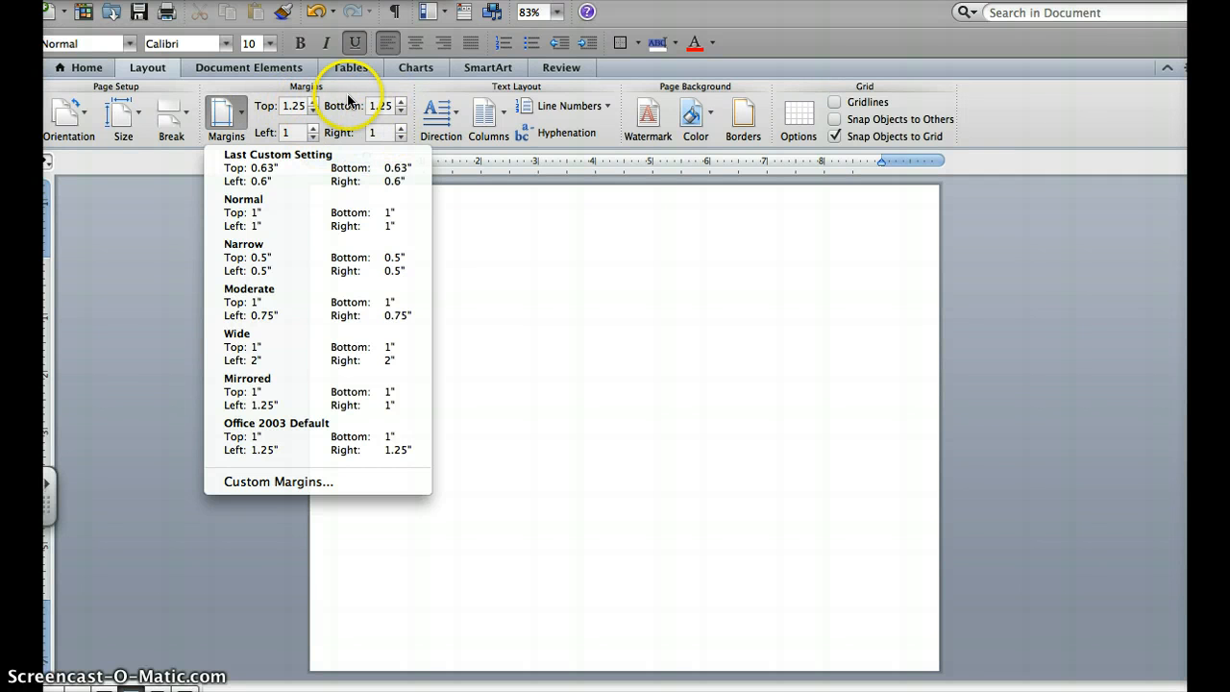
left_click(268, 260)
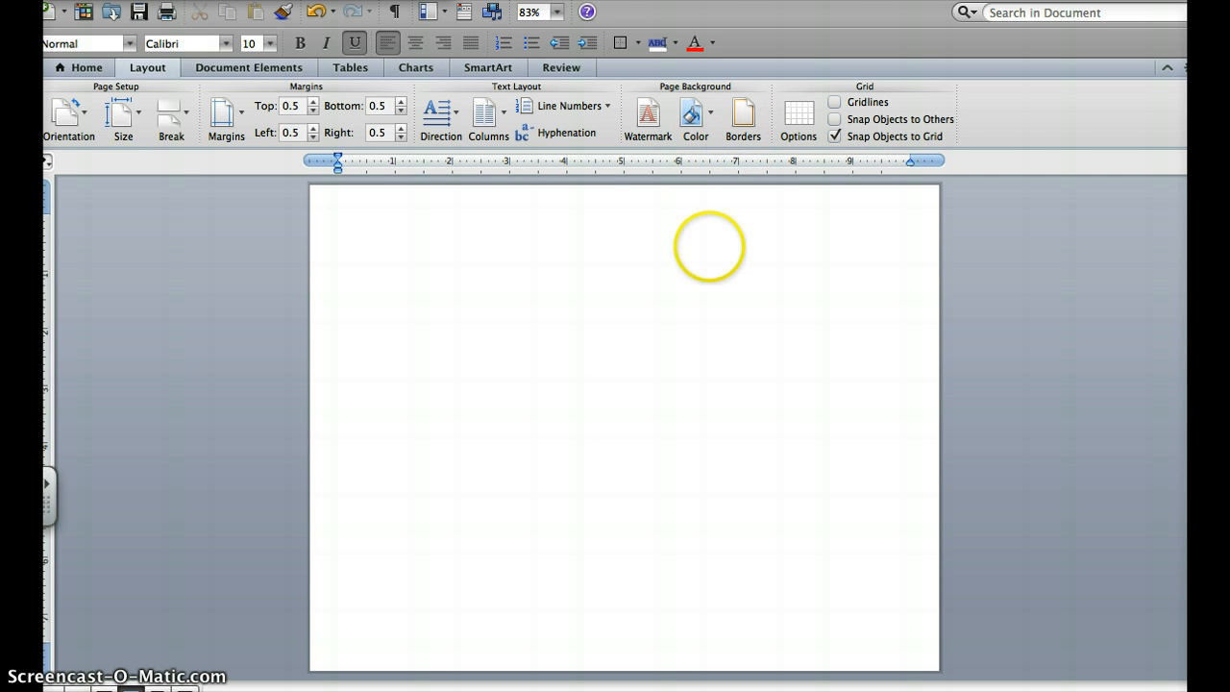
Fill the page background with the dark olive green theme color
left_click(710, 116)
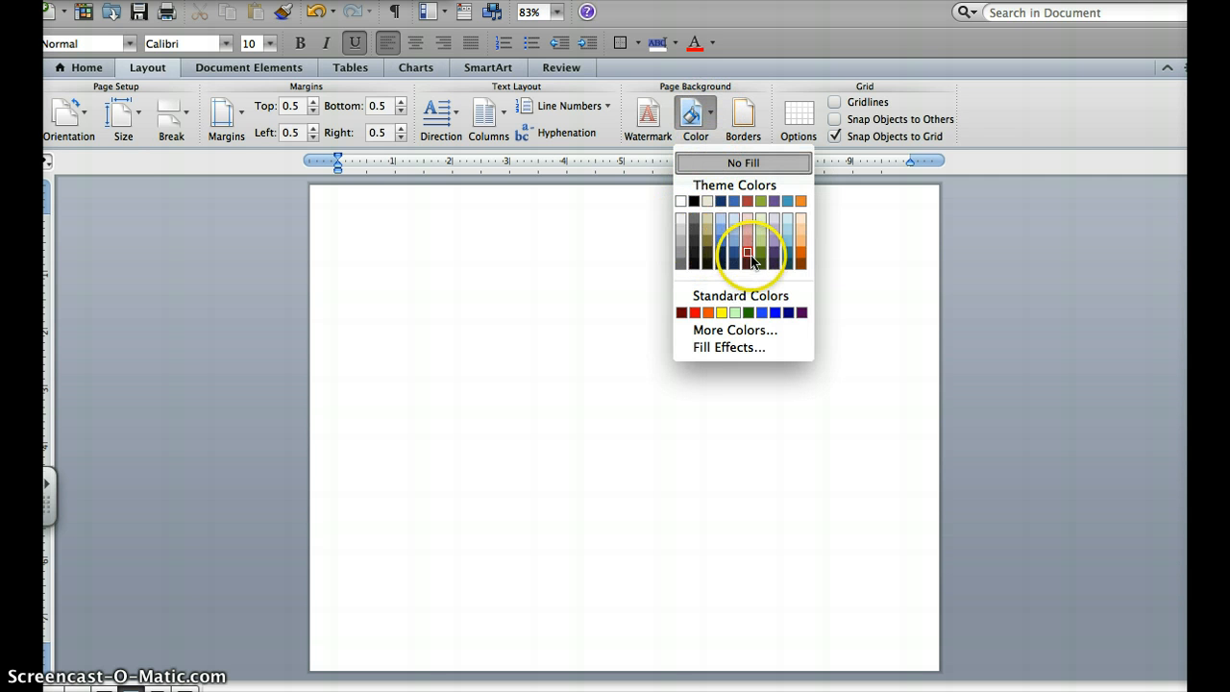
left_click(762, 252)
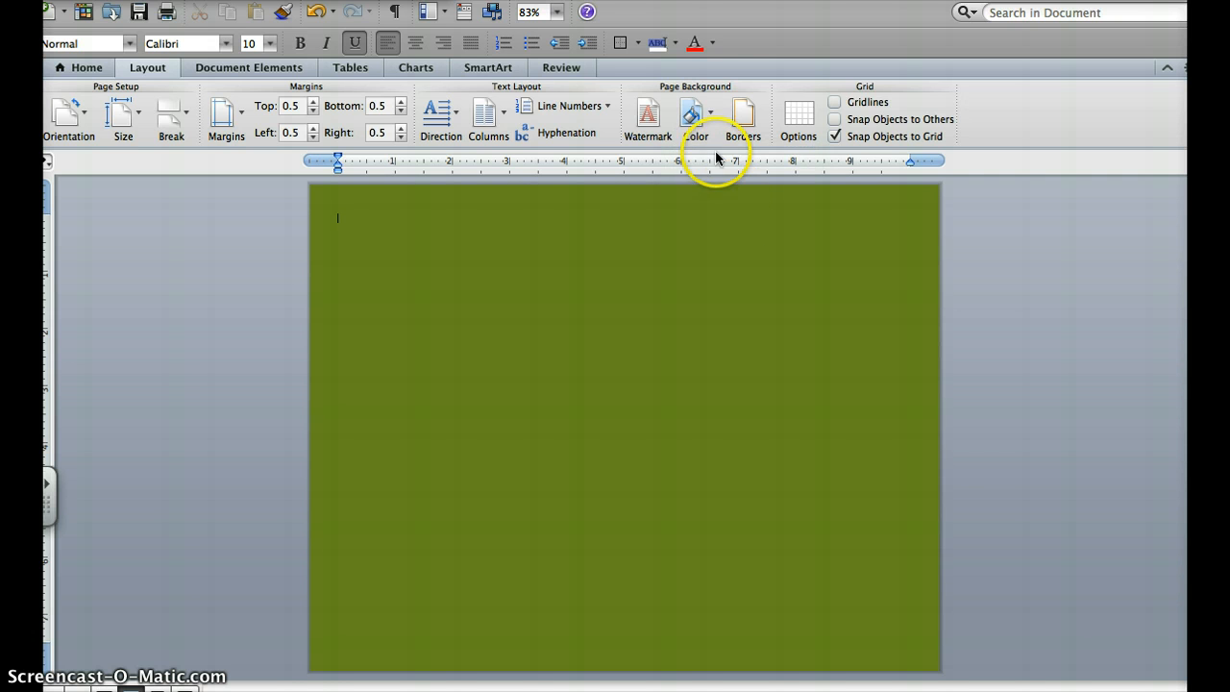
In the page background's fill effects, try several one-color gradient shading styles and settle on Diagonal down
left_click(709, 125)
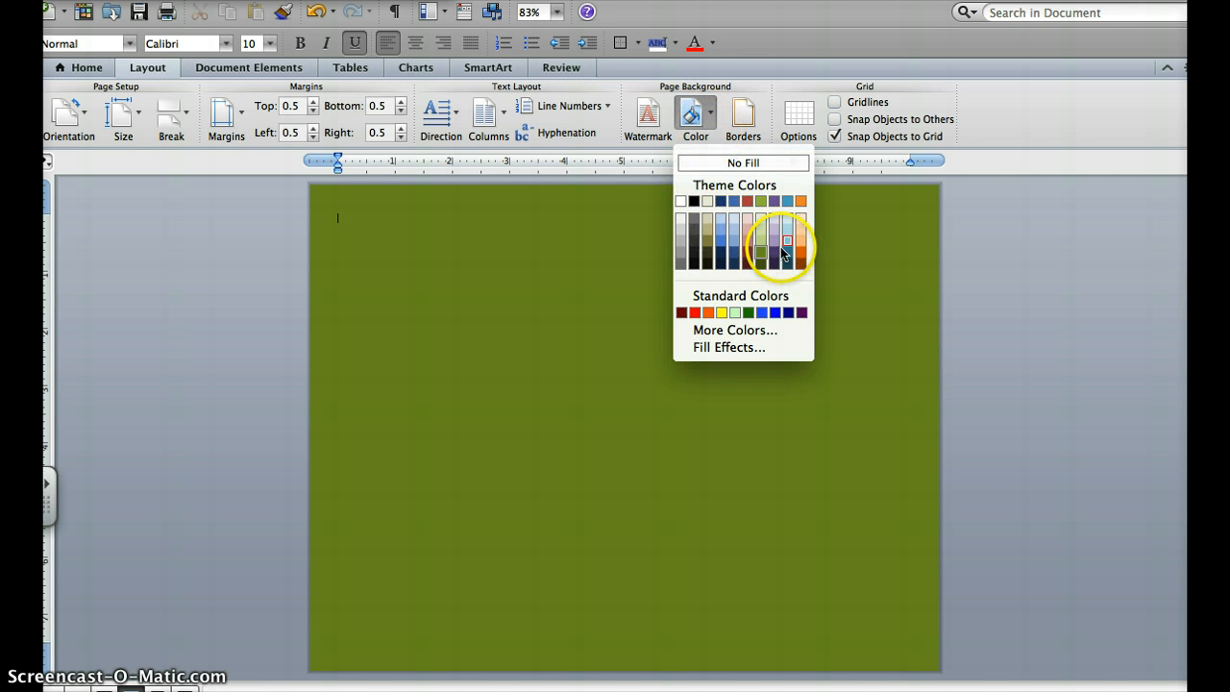
left_click(740, 348)
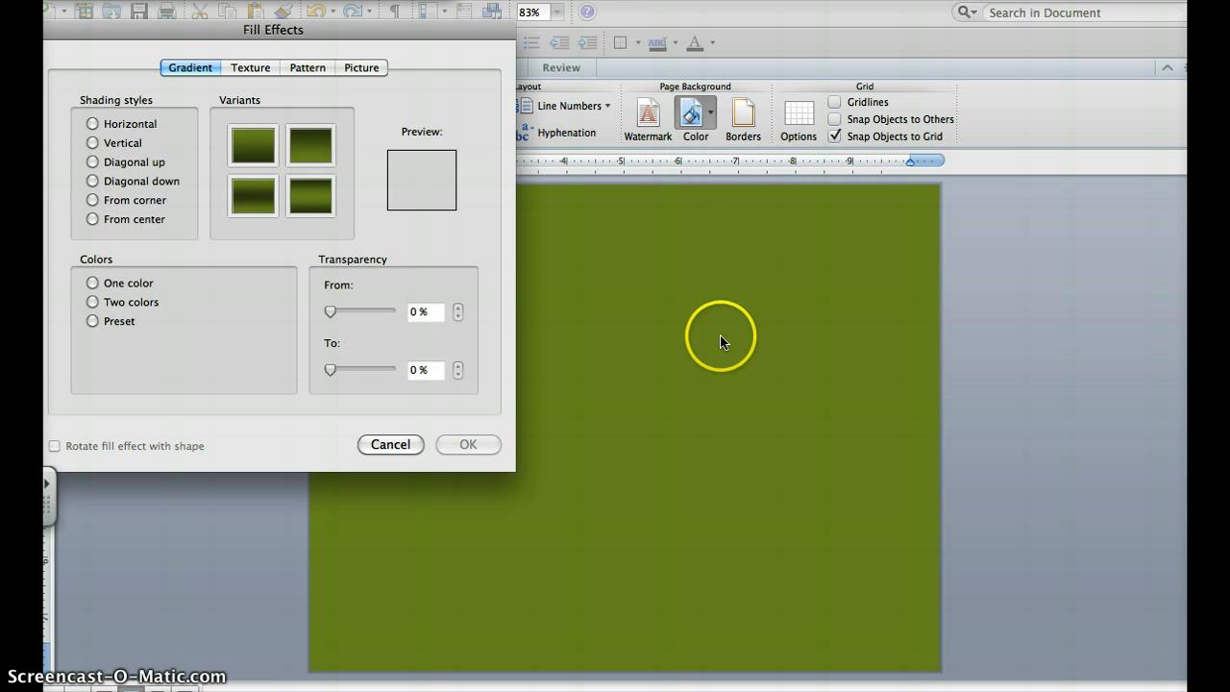
left_click(130, 163)
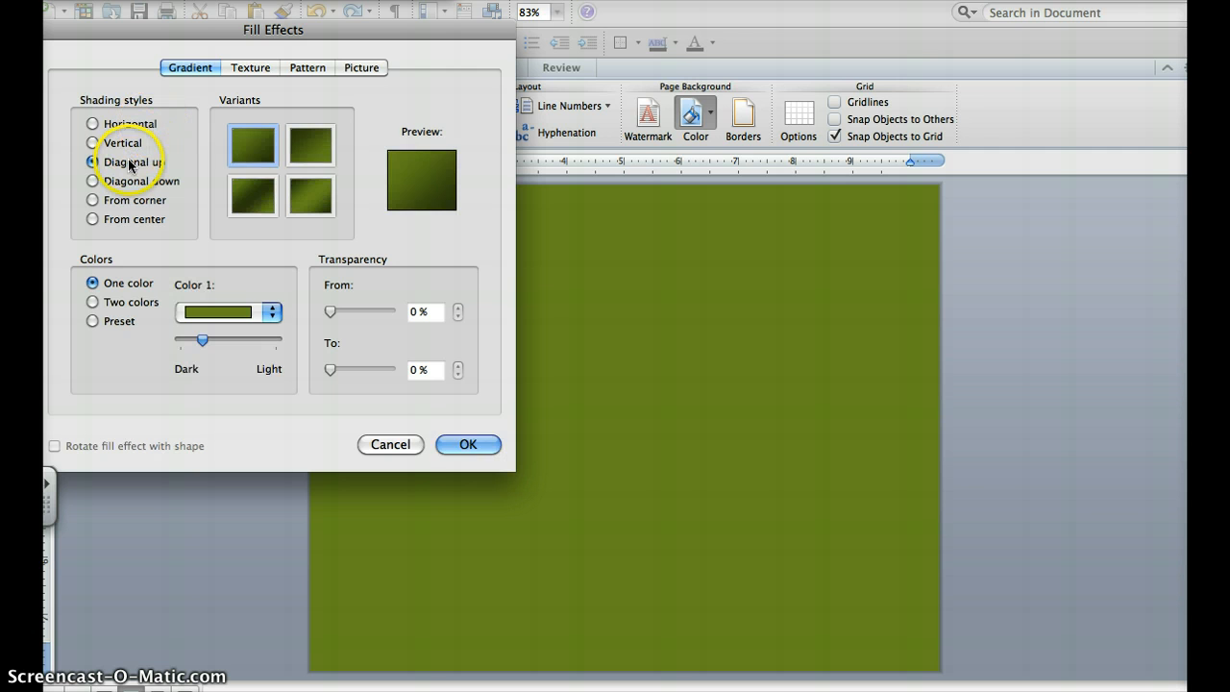
left_click(253, 196)
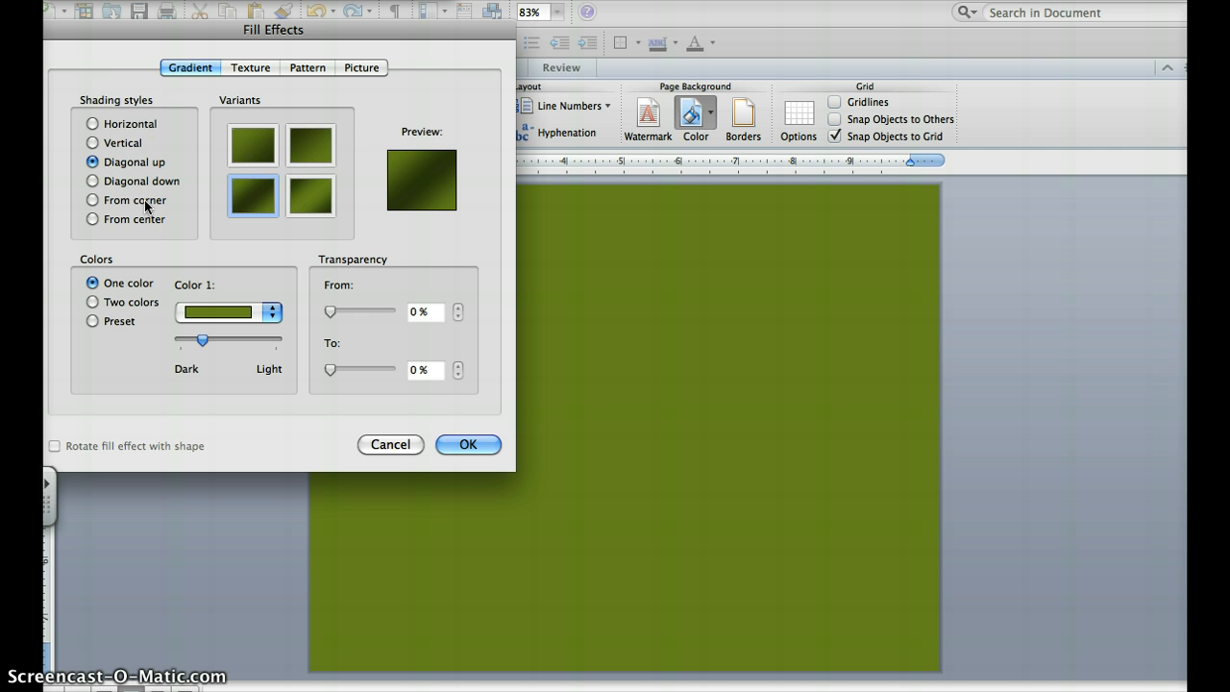
left_click(141, 123)
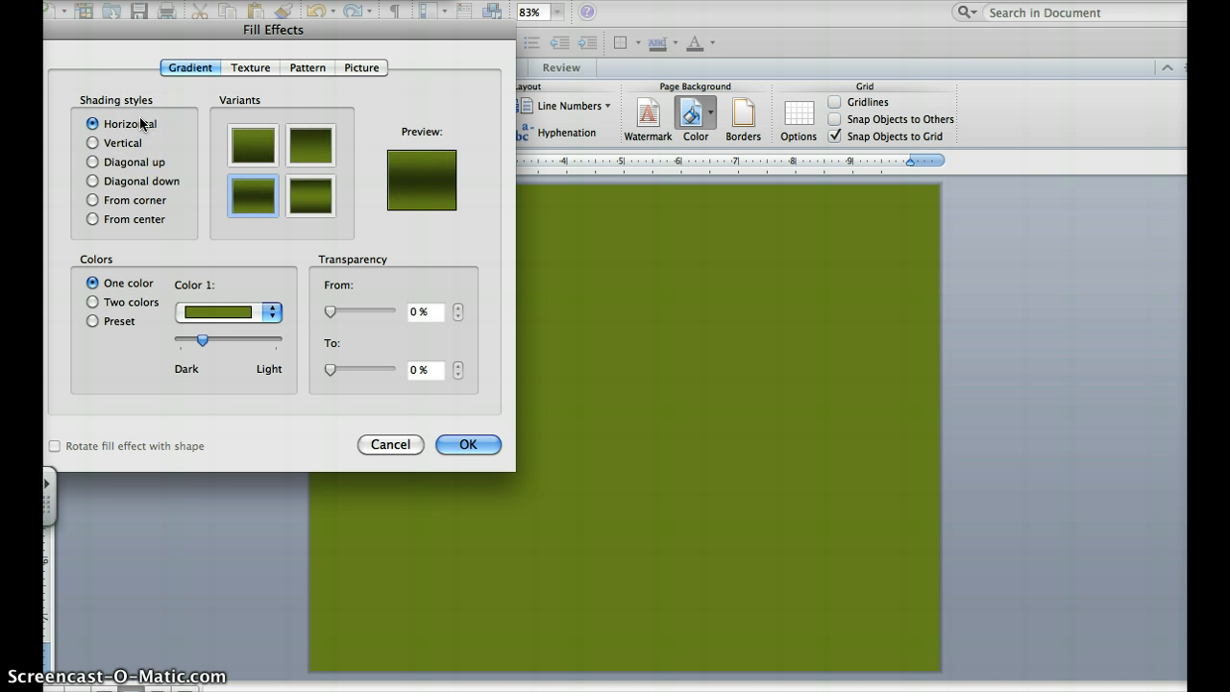
left_click(125, 143)
left_click(136, 163)
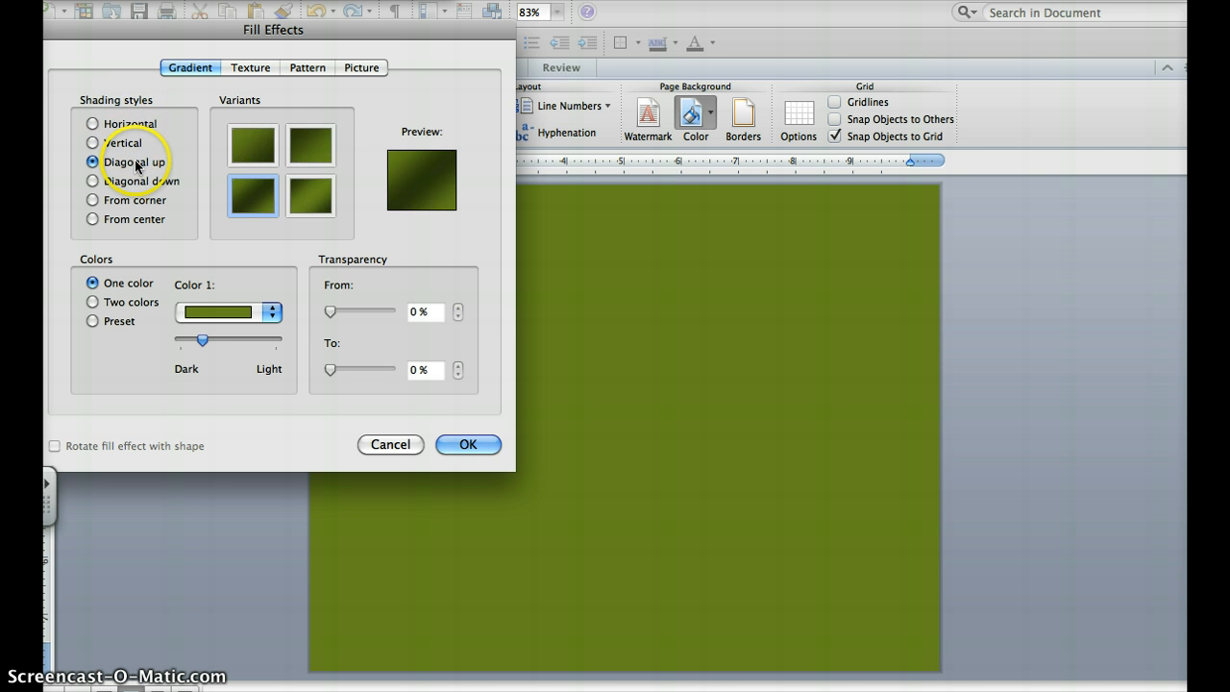
left_click(139, 200)
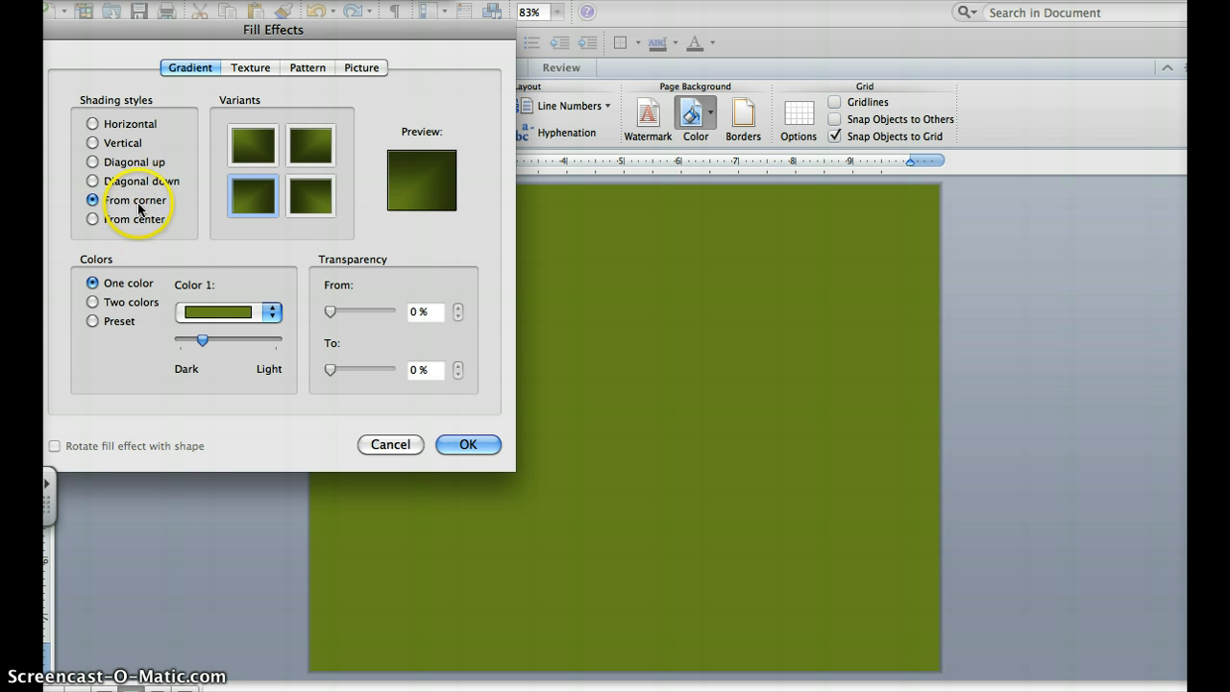
left_click(140, 182)
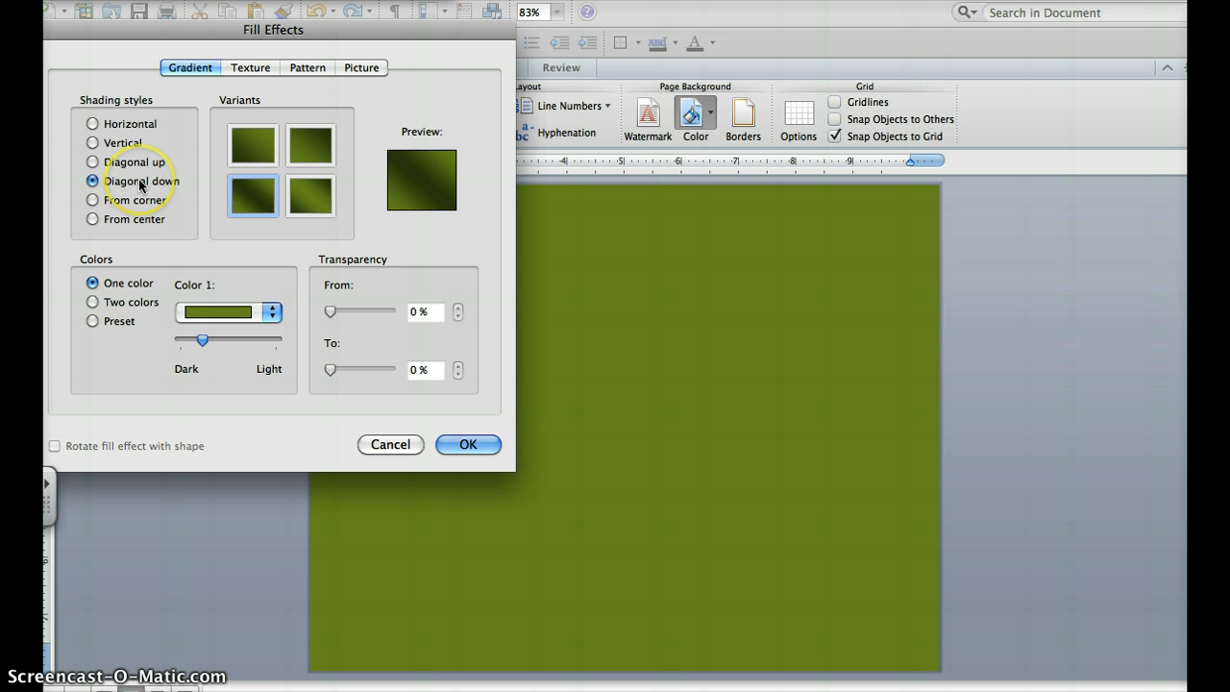
Make the gradient two-color with medium blue as Color 1, choose the variant with a blue central band, and apply it to the page
left_click(122, 305)
left_click(224, 314)
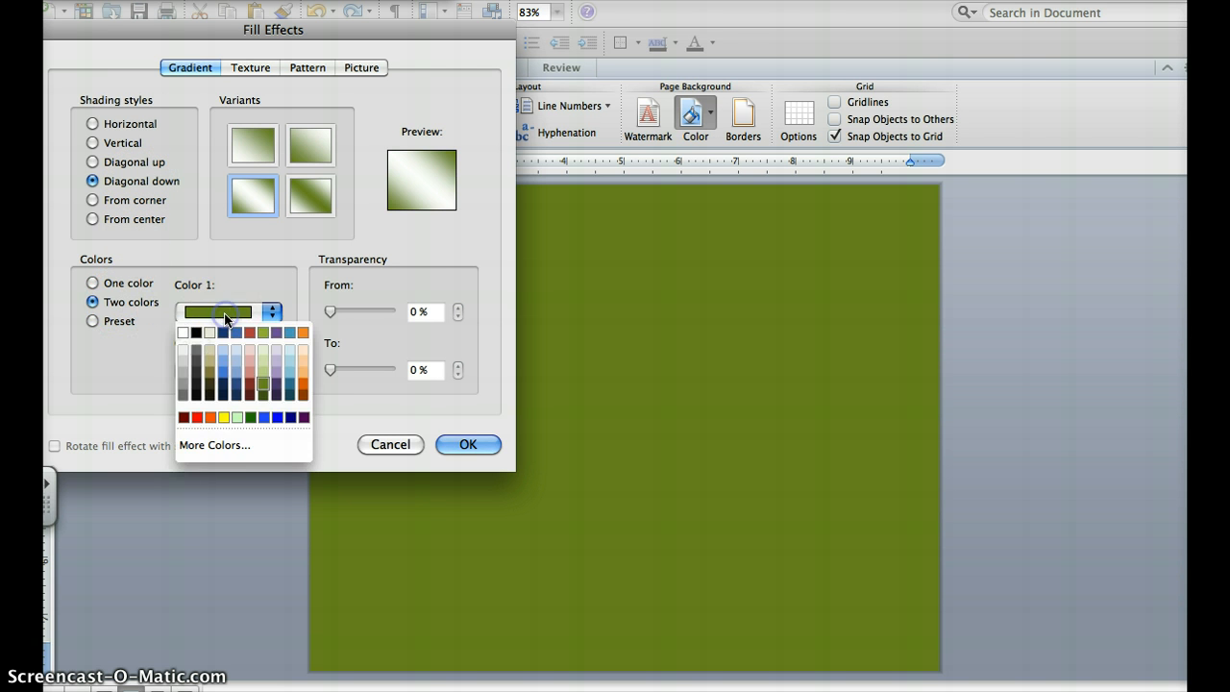
left_click(223, 333)
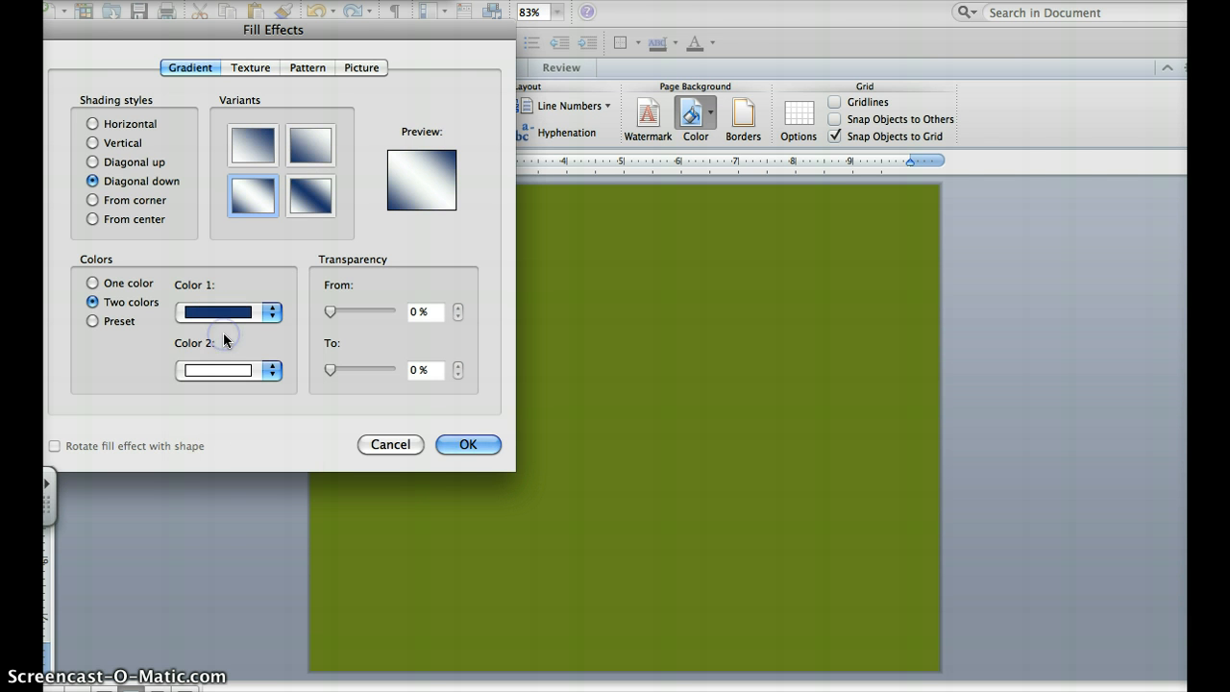
left_click(230, 313)
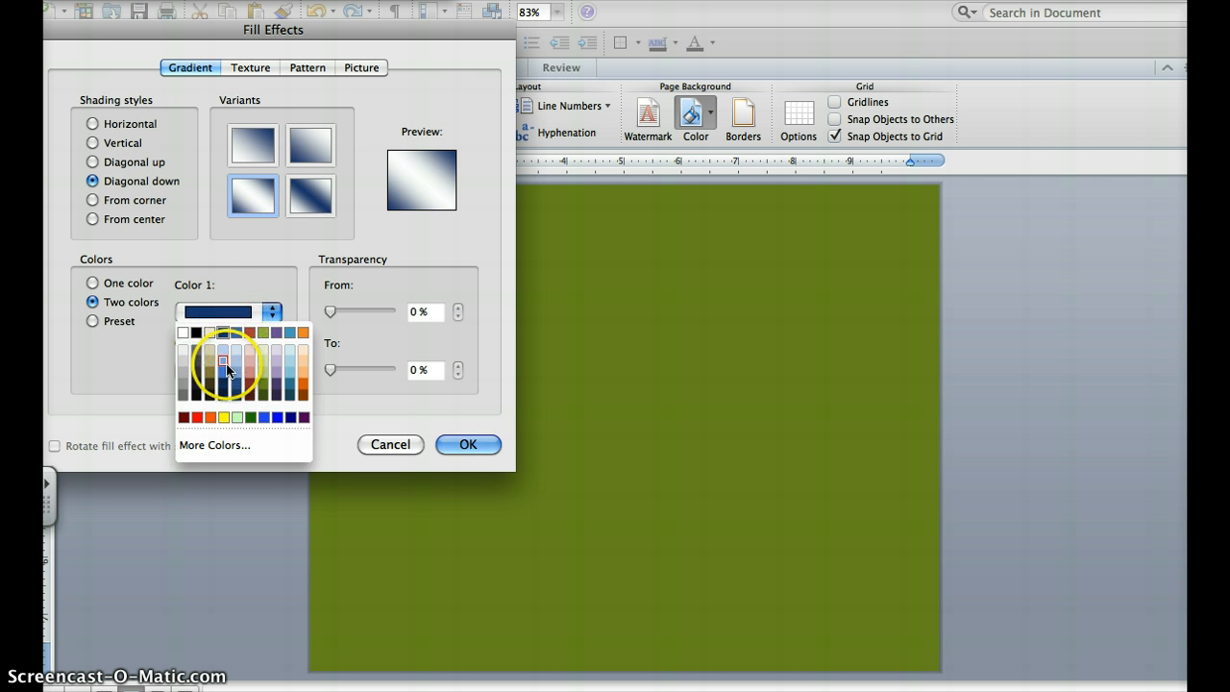
left_click(223, 374)
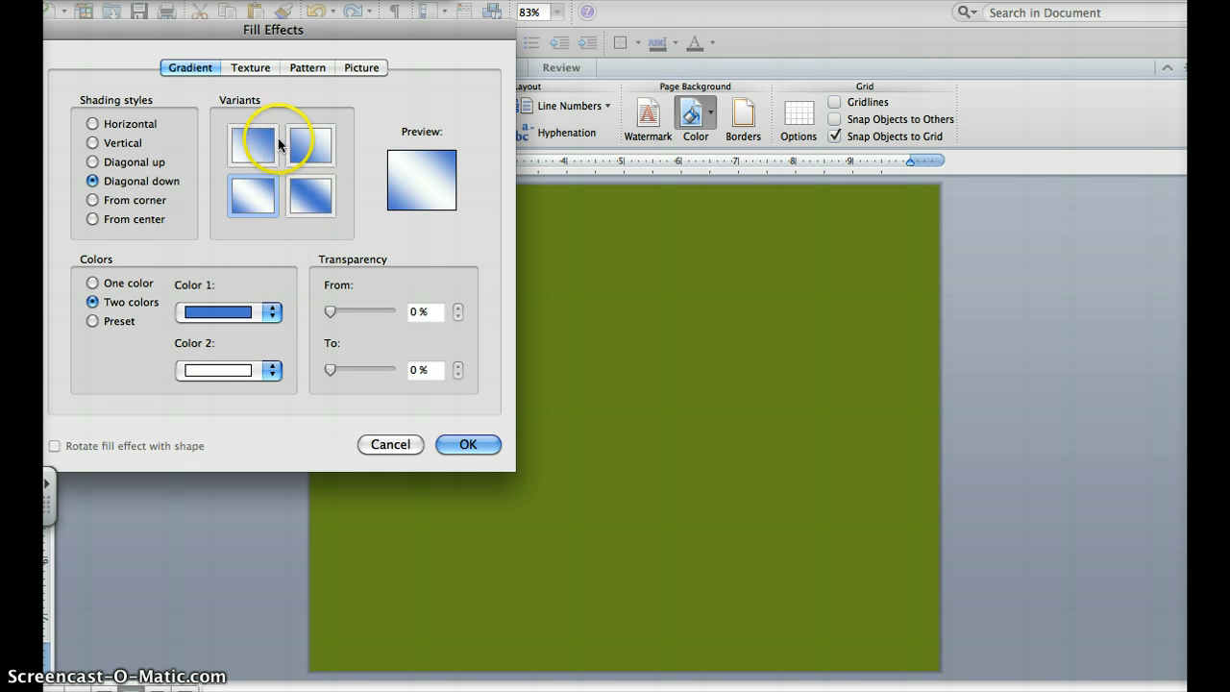
left_click(301, 189)
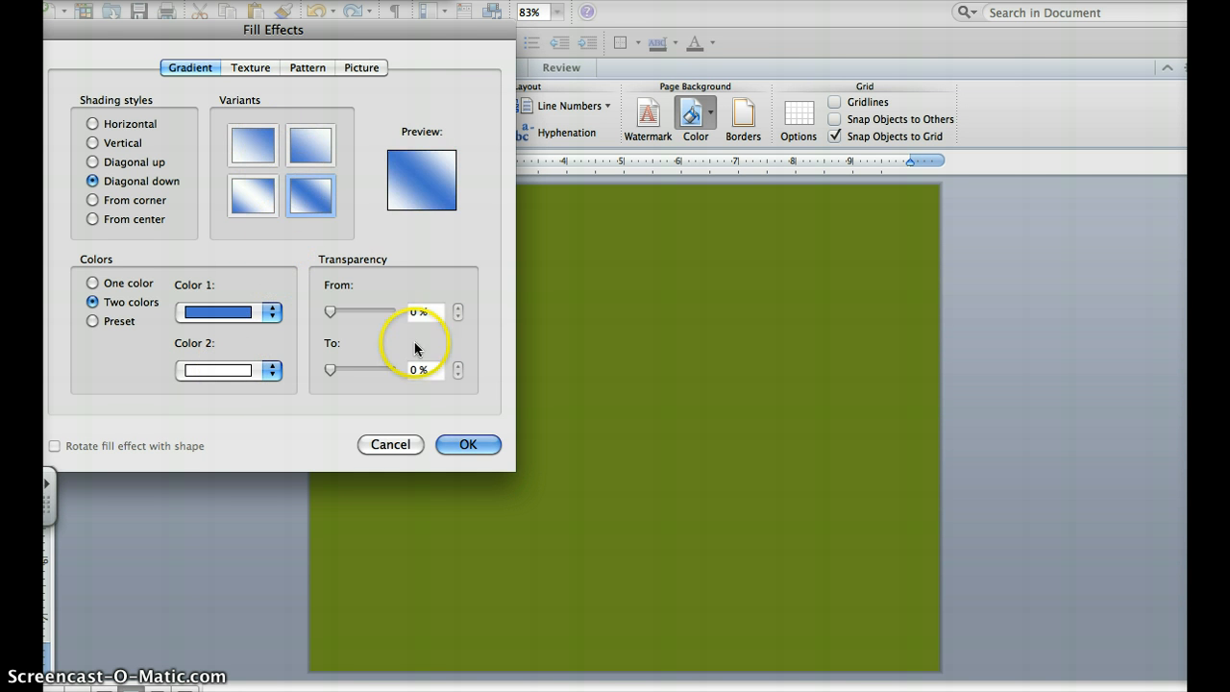
left_click(465, 444)
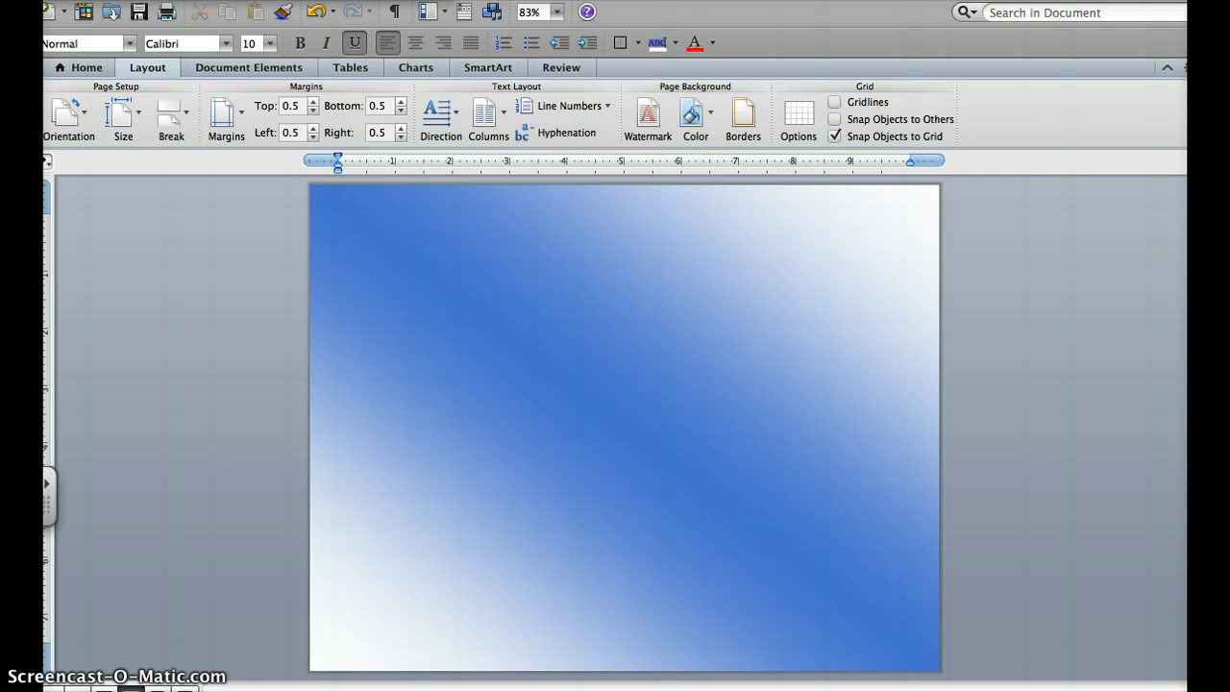
In the page background's fill effects, browse the textures and try Granite, Bouquet, the dark purple one and White marble
left_click(711, 122)
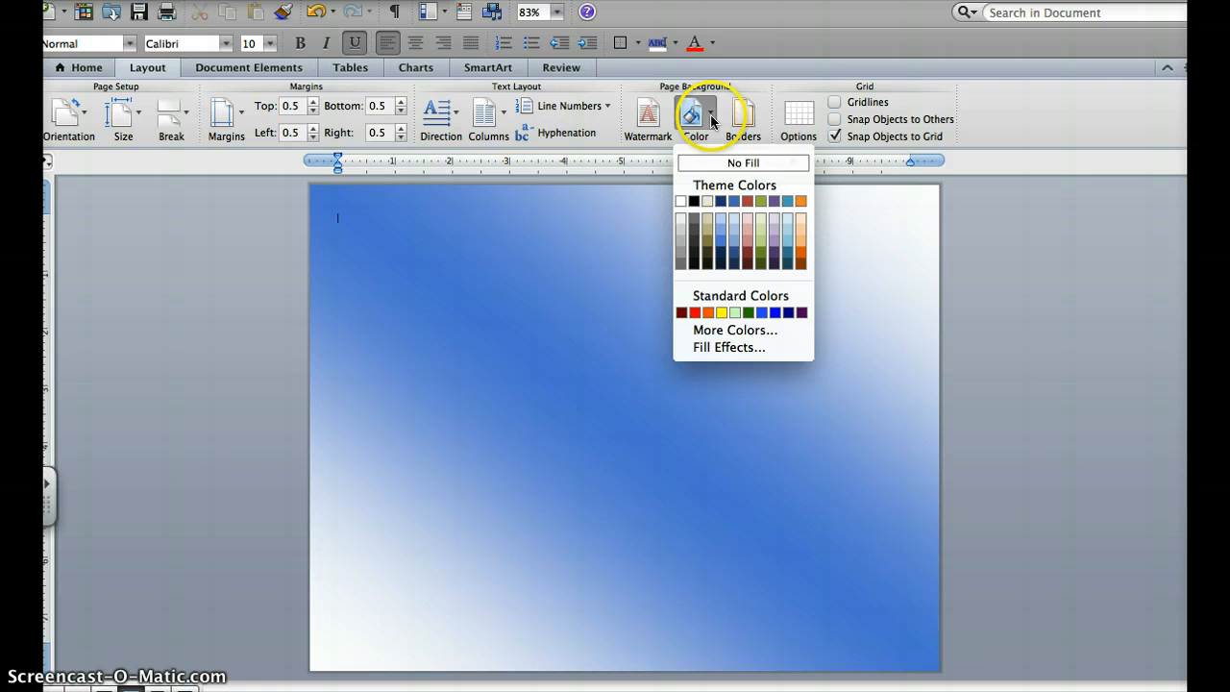
left_click(728, 347)
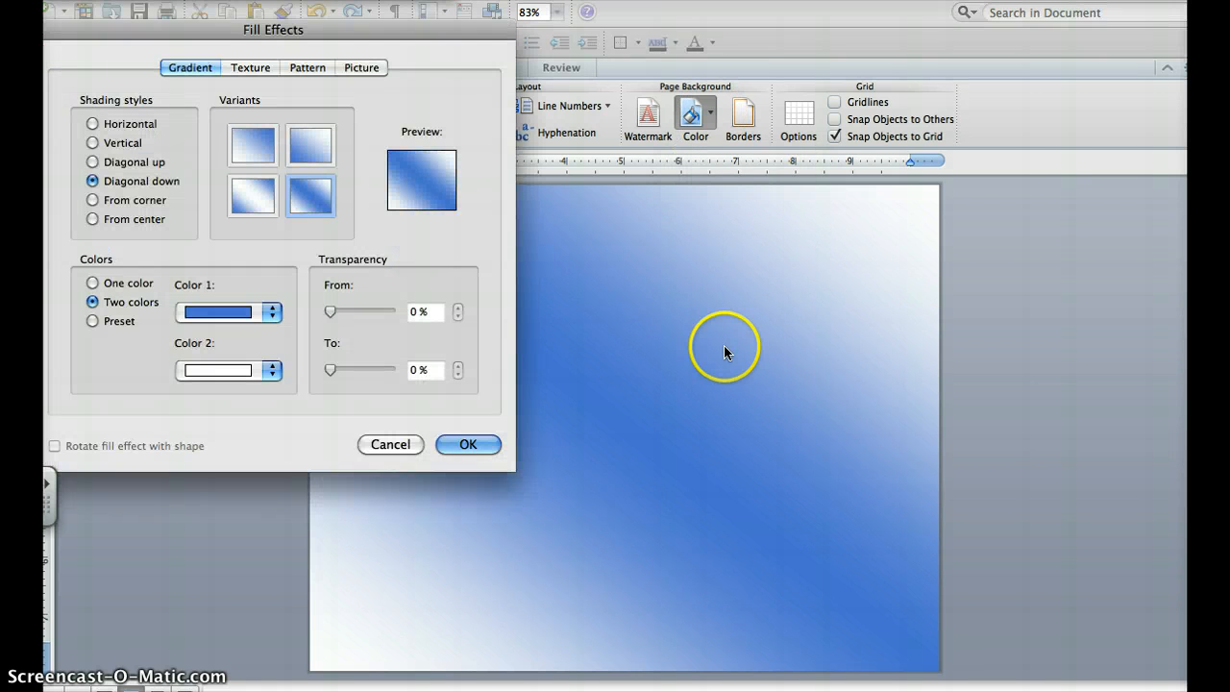
left_click(261, 70)
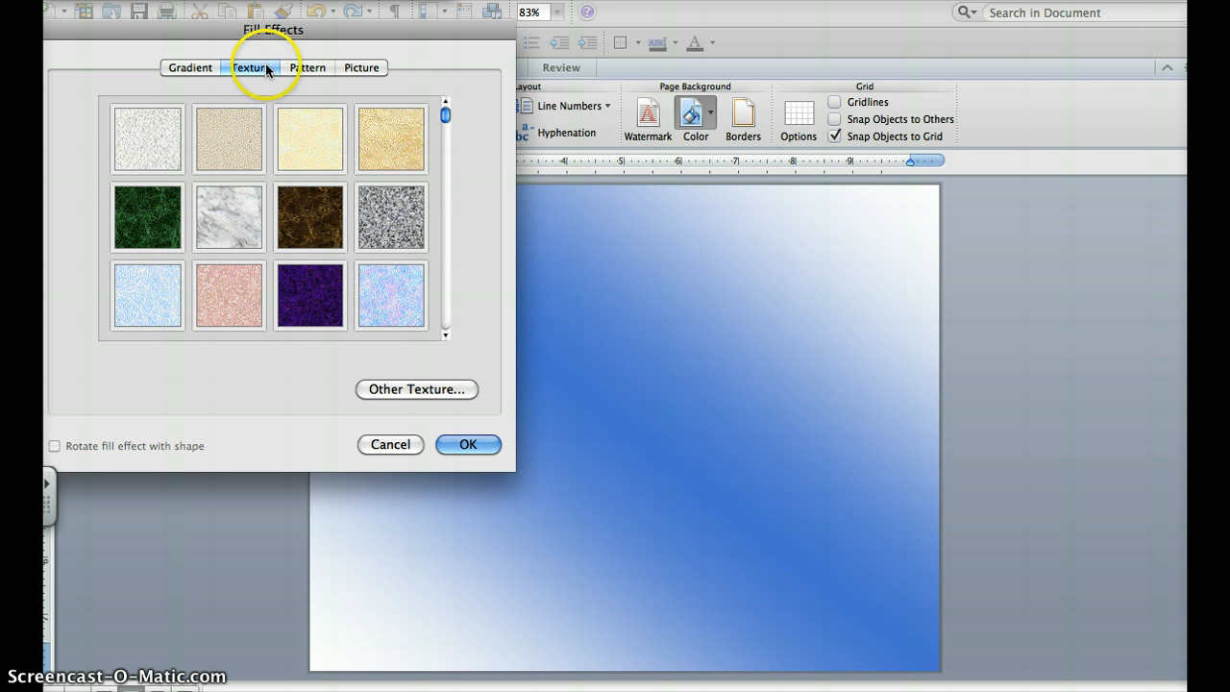
left_click(211, 69)
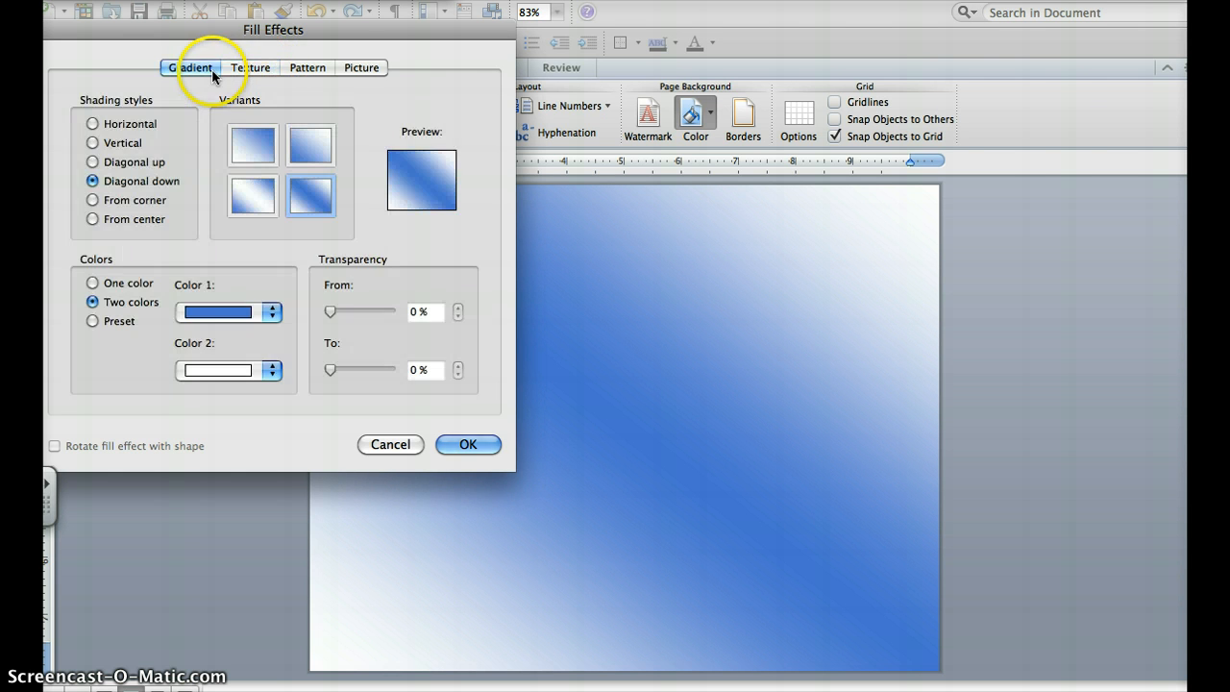
left_click(237, 67)
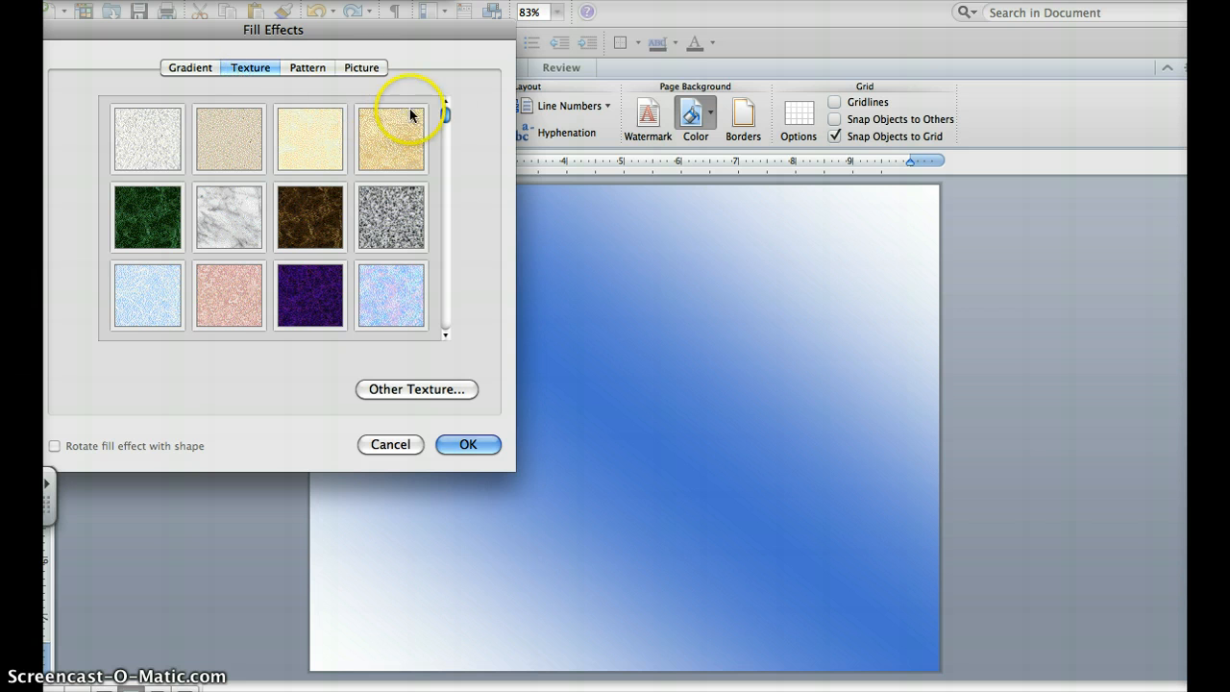
left_click_drag(447, 119, 443, 167)
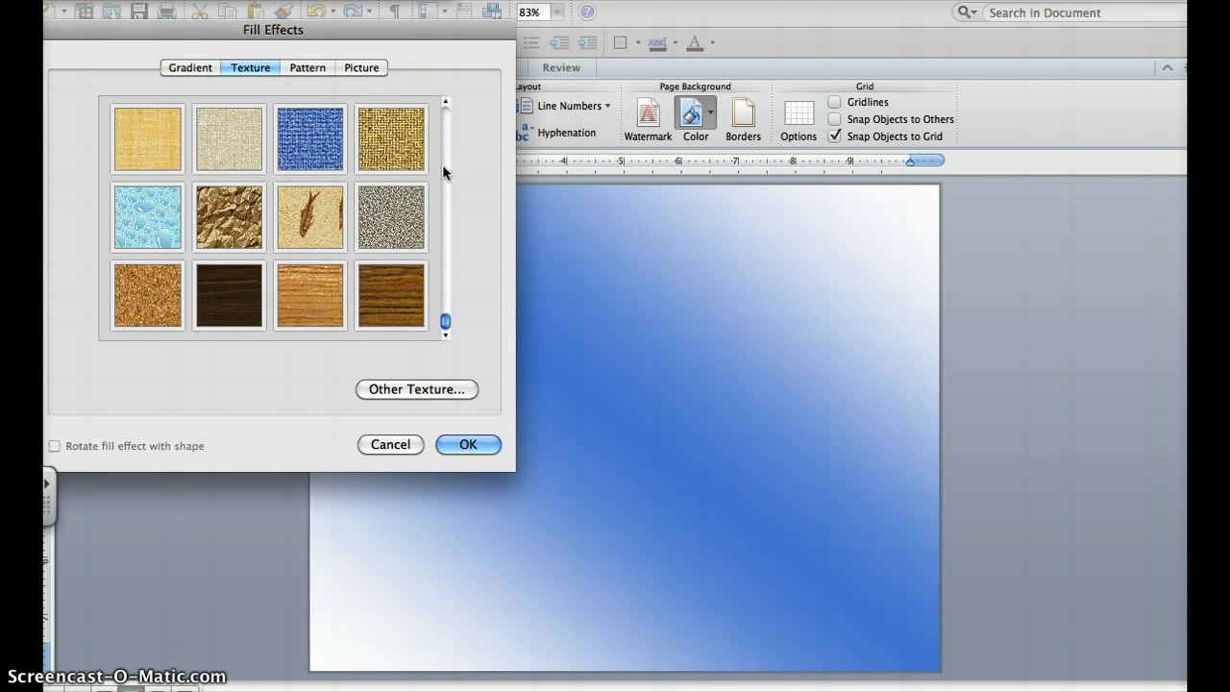
left_click(448, 278)
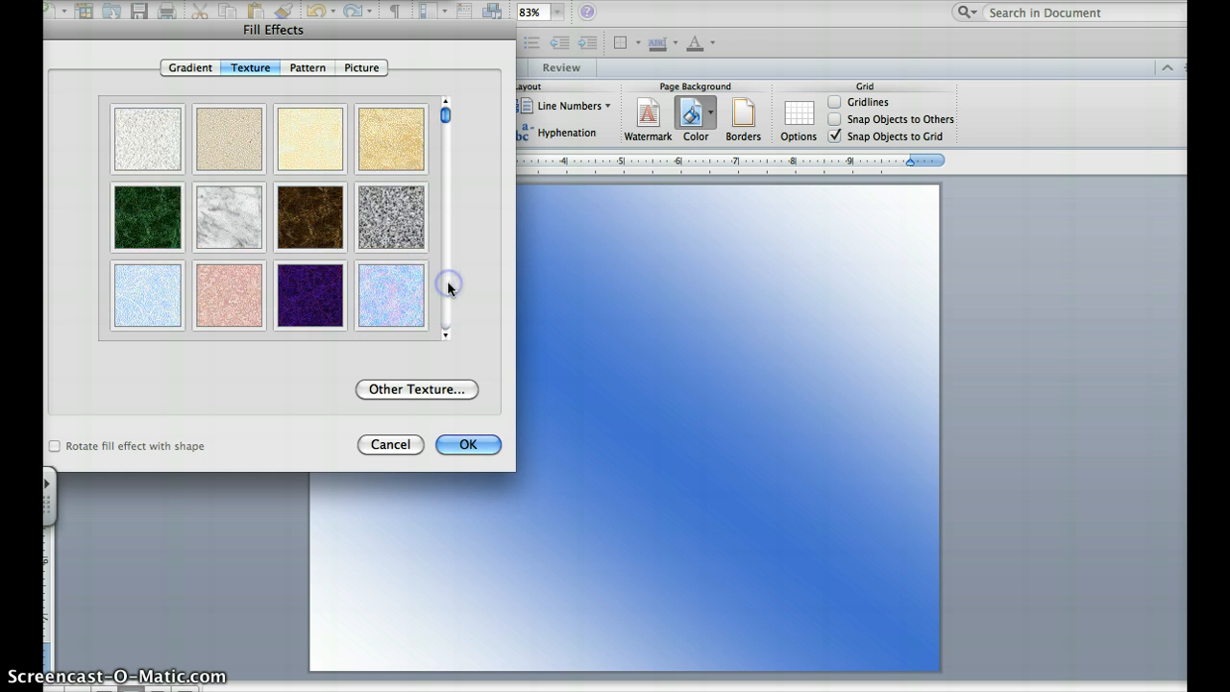
left_click(374, 206)
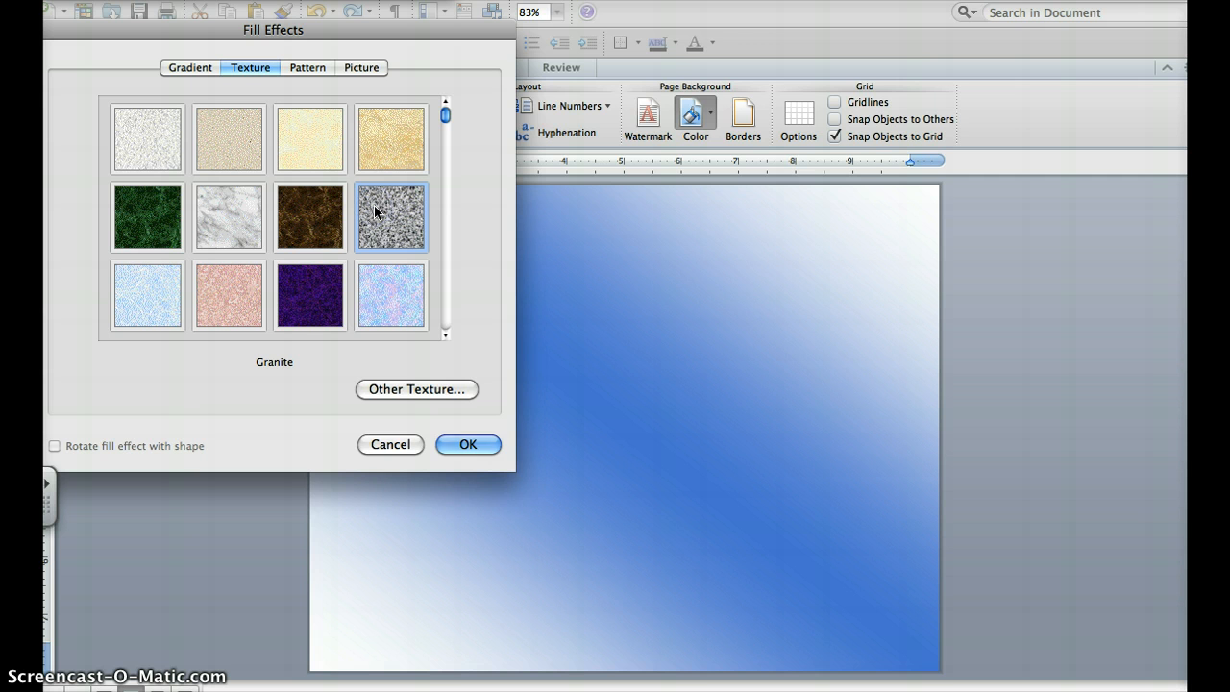
left_click(383, 285)
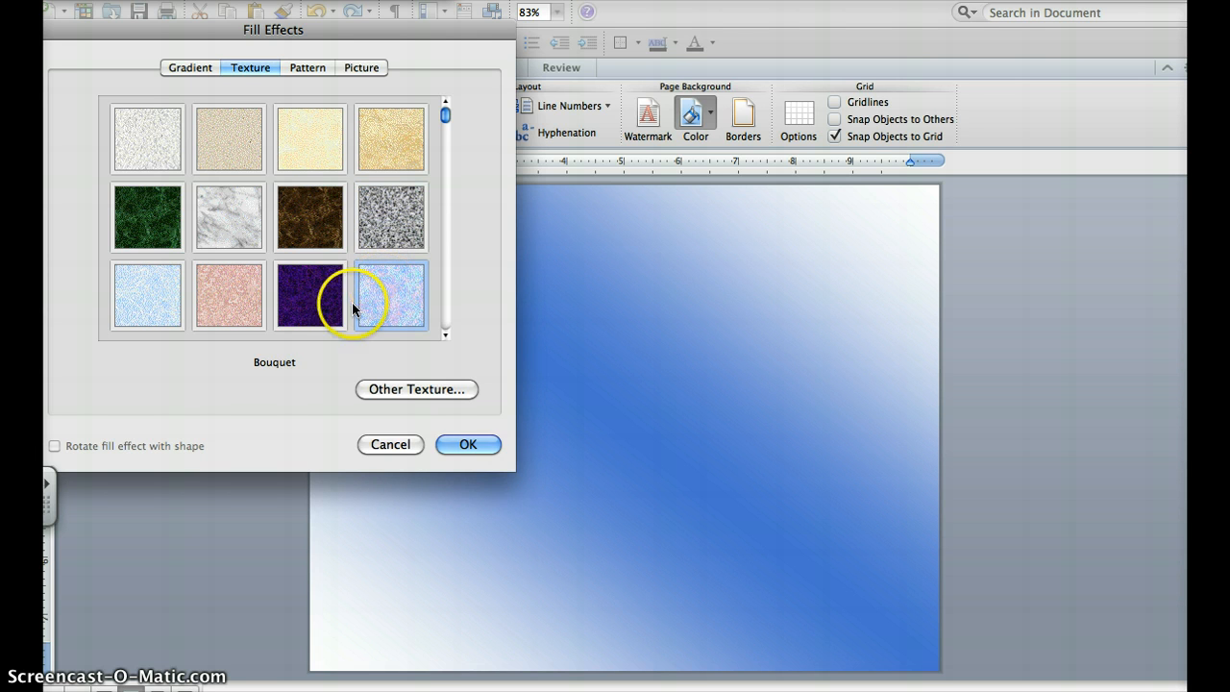
left_click(322, 315)
left_click(237, 231)
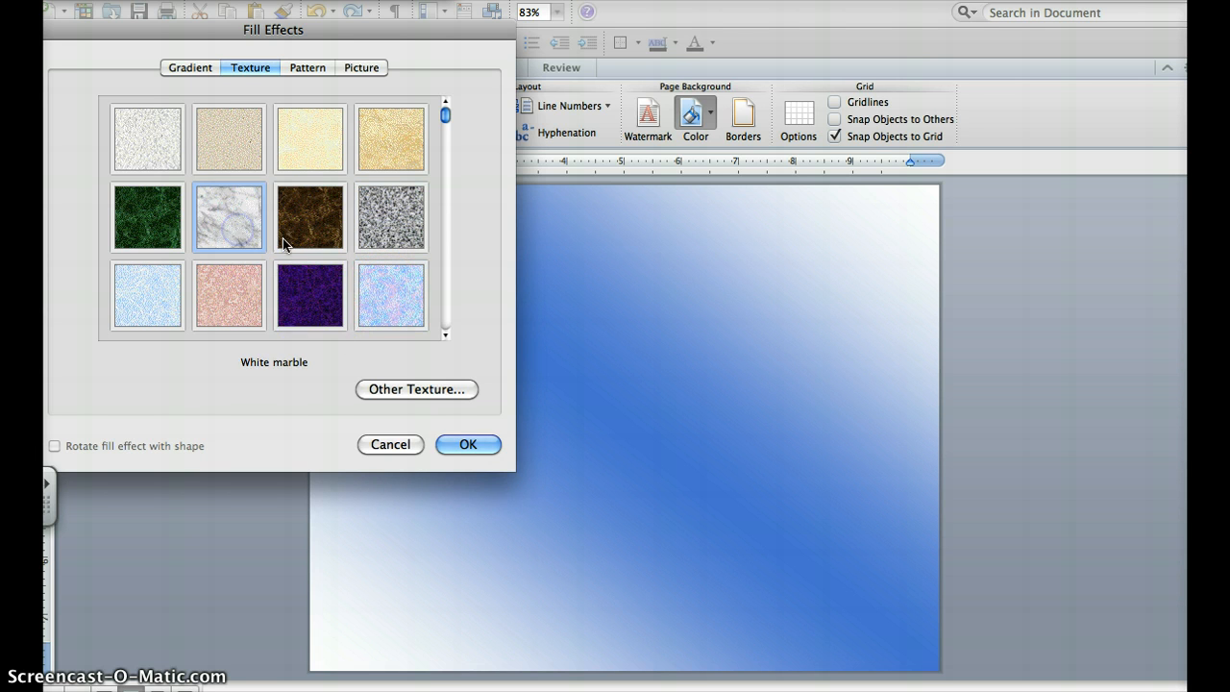
Fill the page background with the Solid diamond pattern, using a light purple foreground and a light orange background
left_click(313, 68)
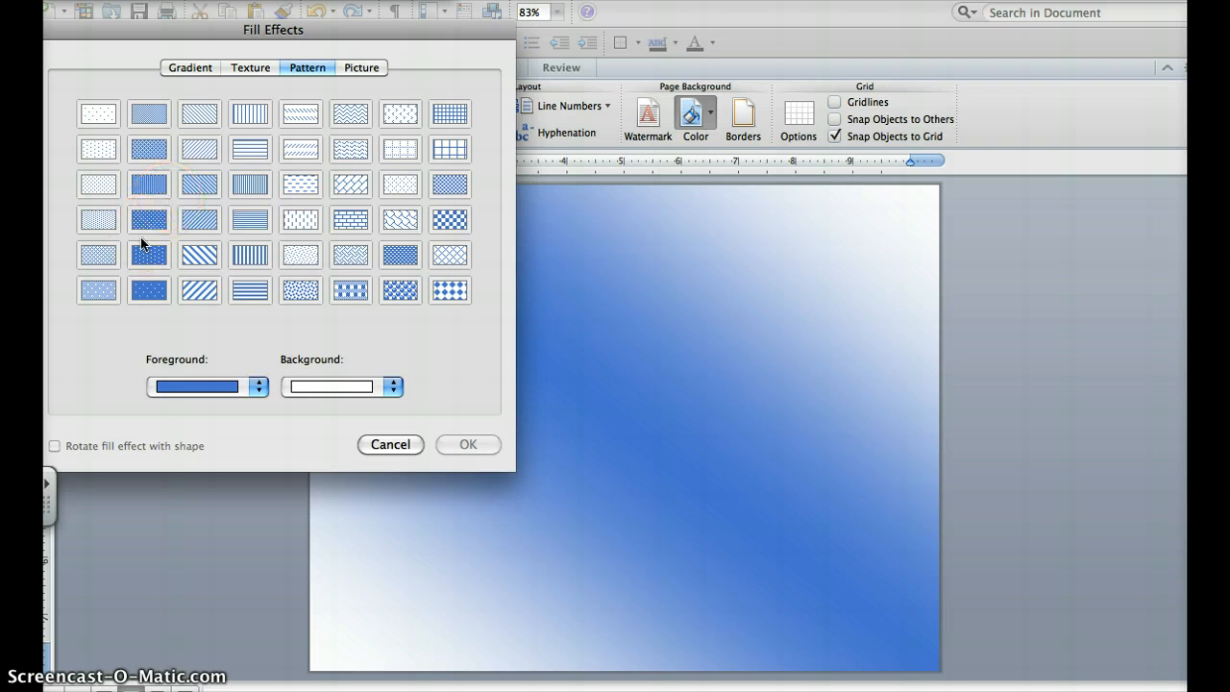
left_click(181, 84)
left_click(310, 184)
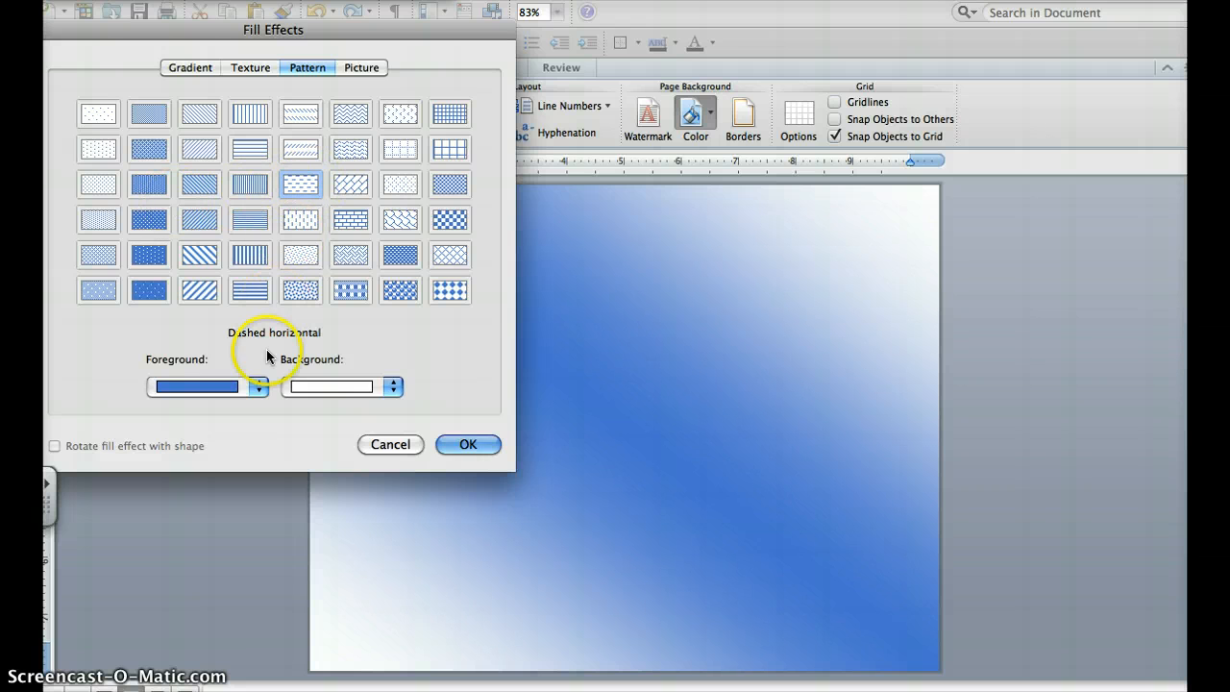
left_click(258, 385)
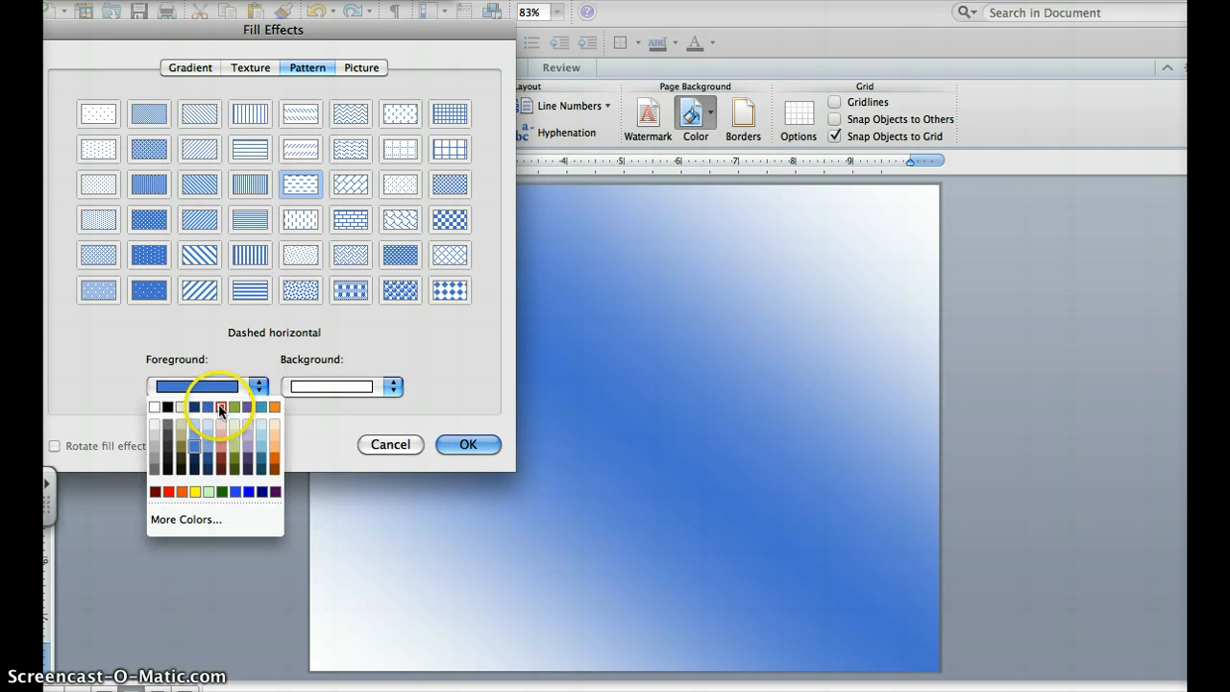
left_click(248, 447)
left_click(313, 388)
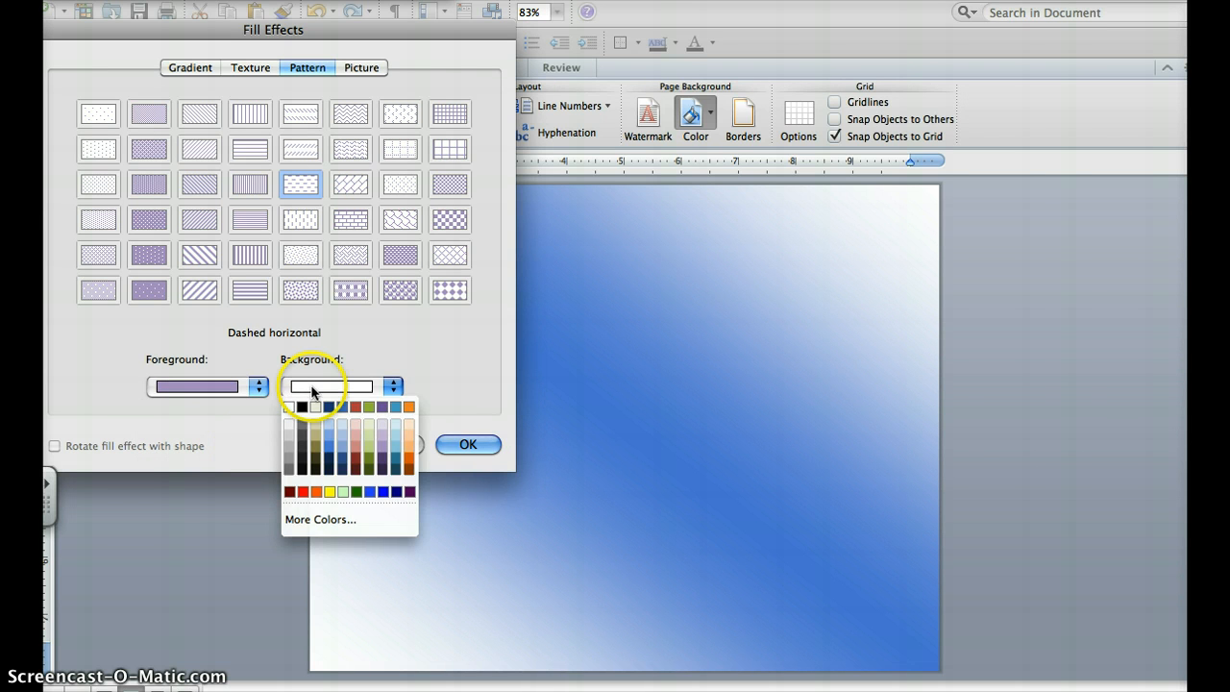
left_click(409, 437)
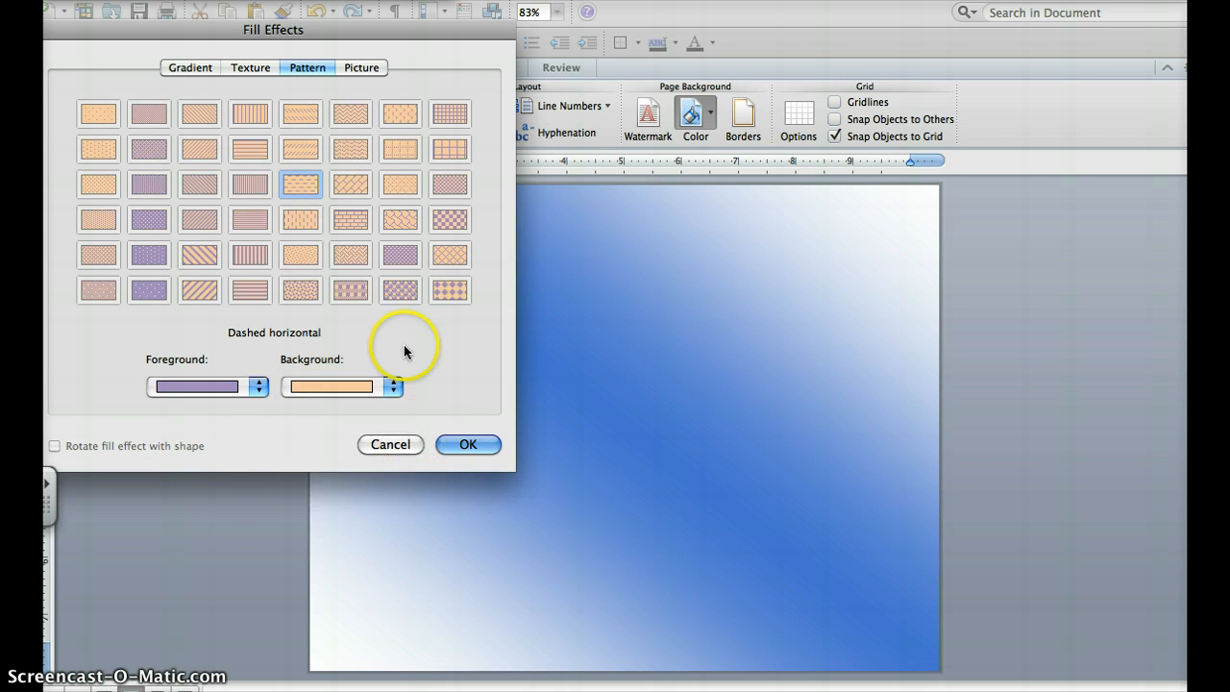
left_click(447, 289)
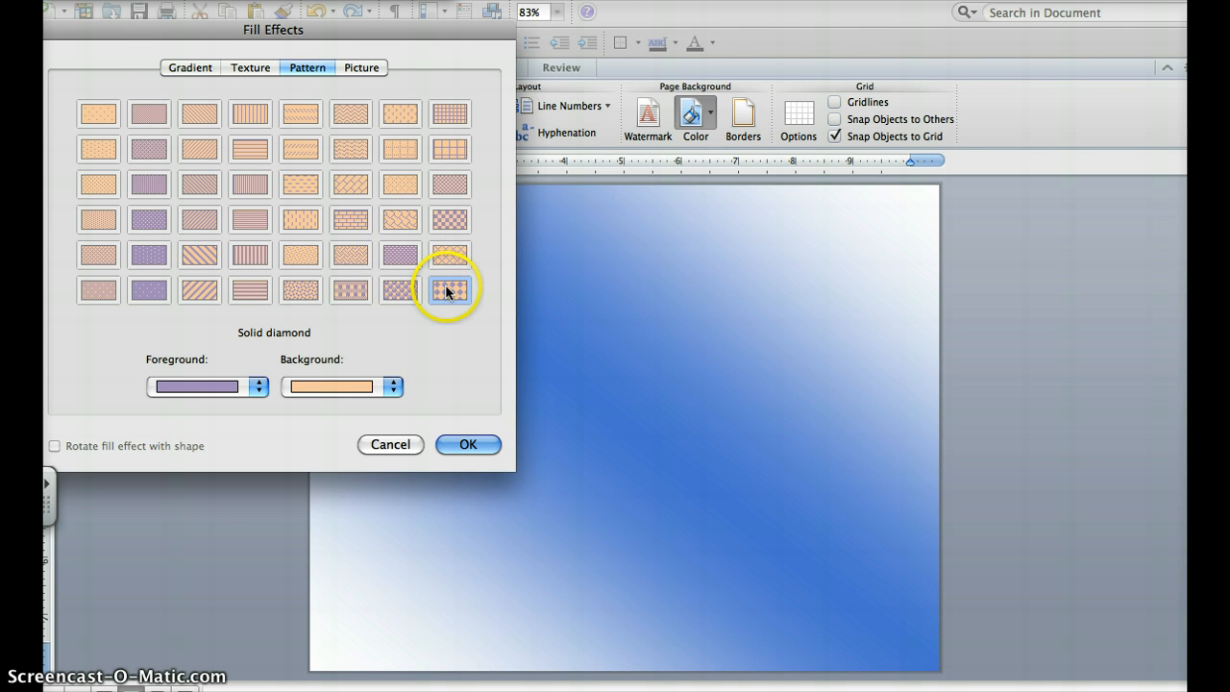
left_click(470, 444)
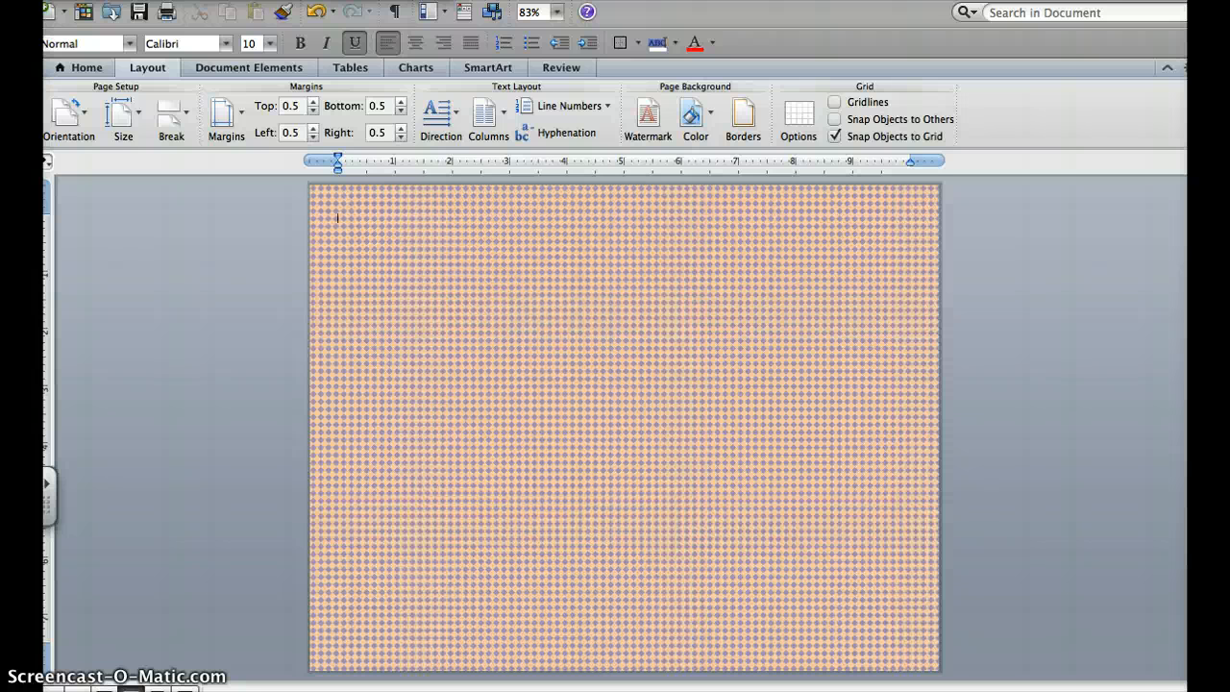
Fill the page background with the picture paw prints.jpg from the Mommy's Angels Printing folder on the Desktop
left_click(710, 115)
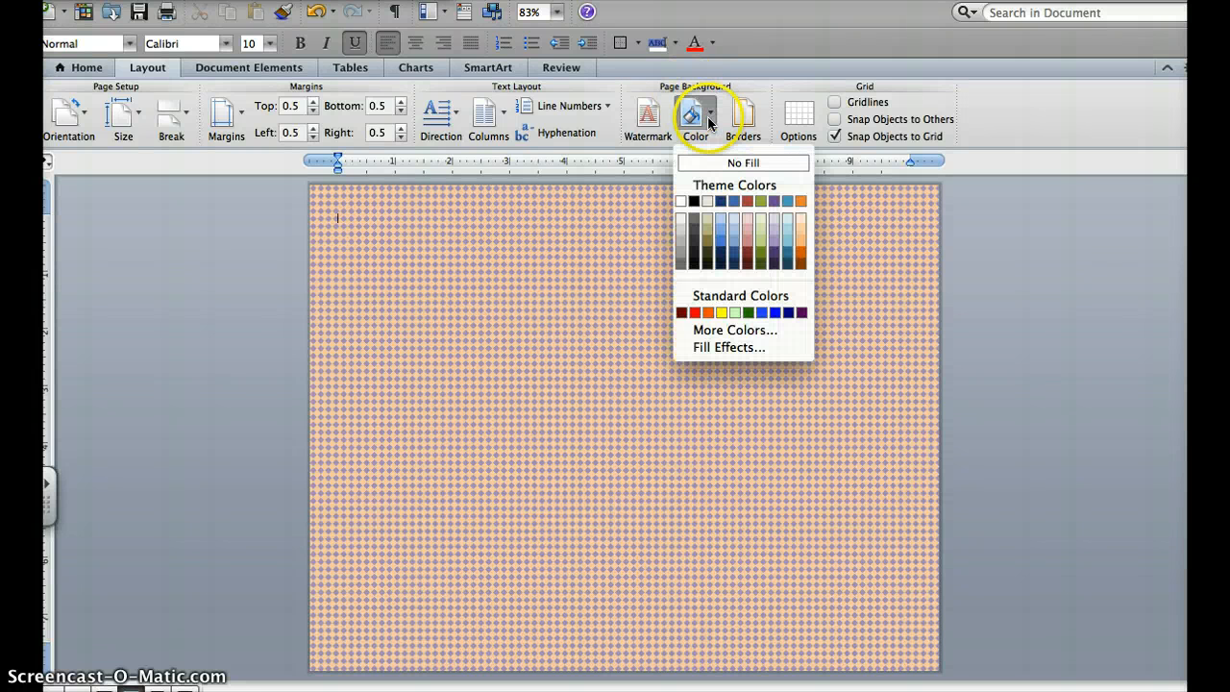
left_click(709, 348)
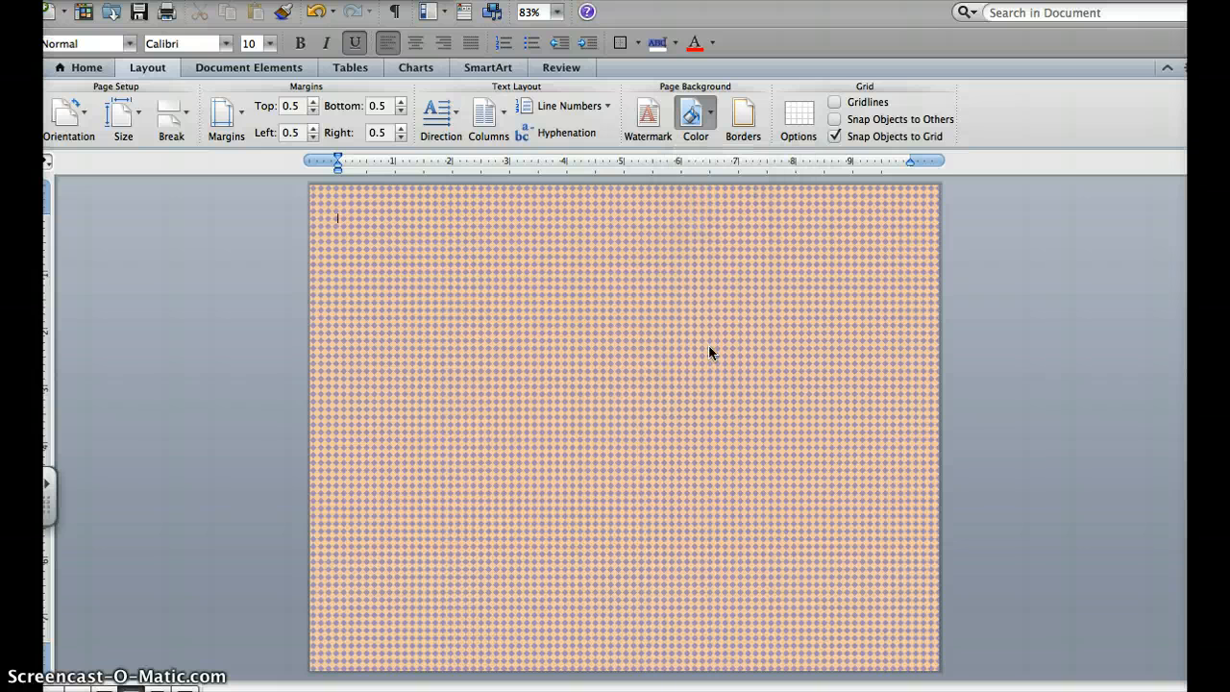
left_click(372, 68)
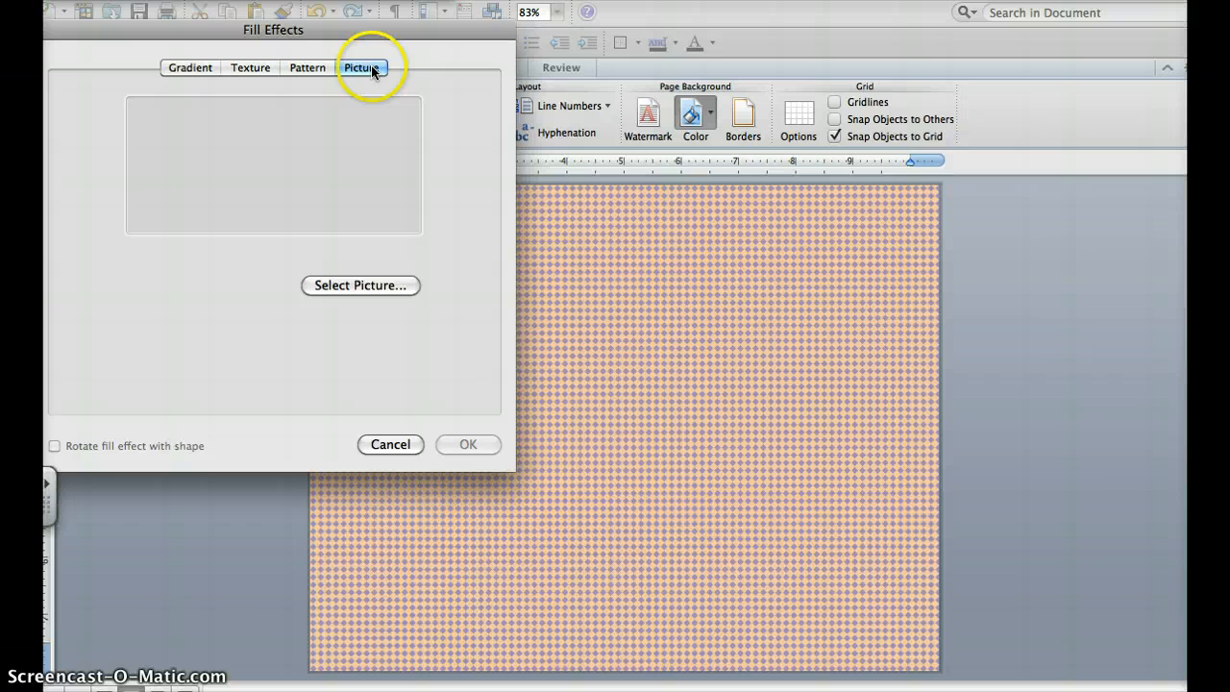
left_click(361, 285)
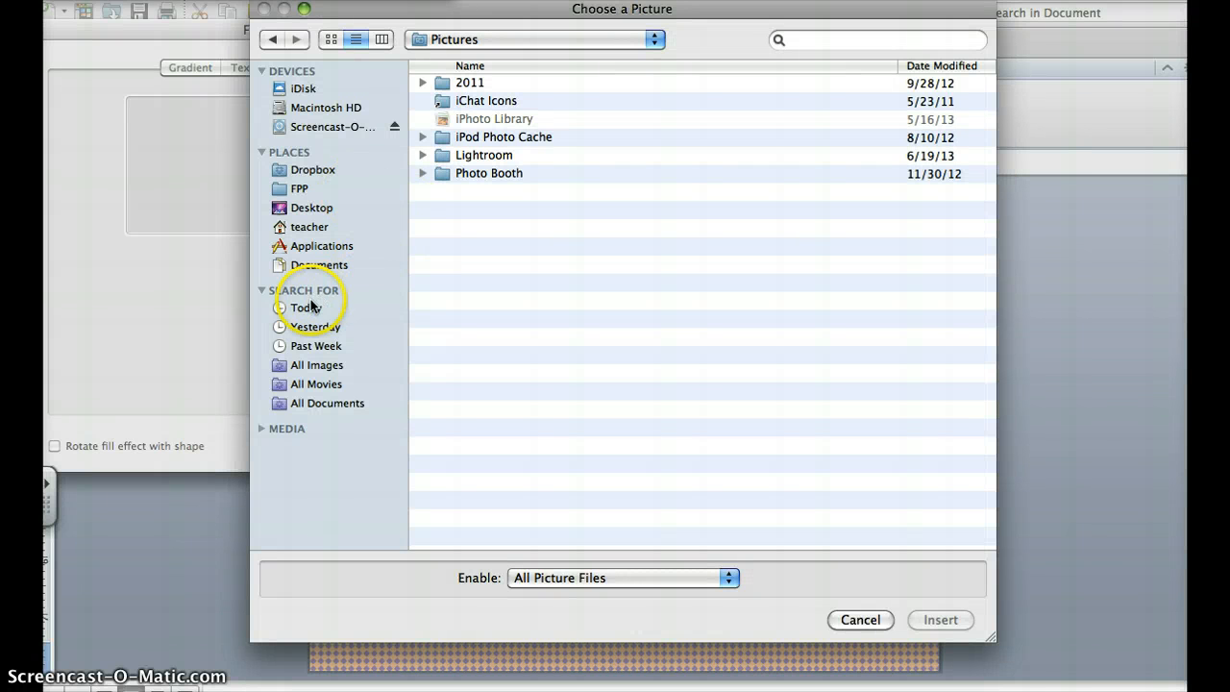
left_click(314, 209)
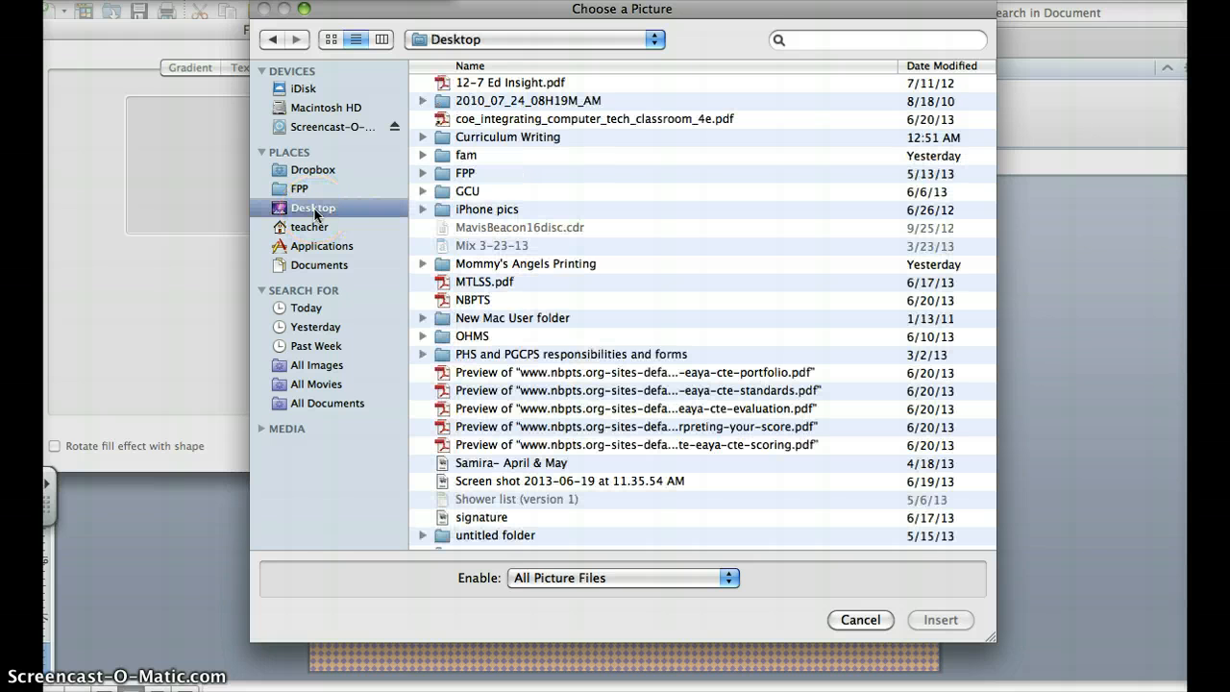
double_click(486, 264)
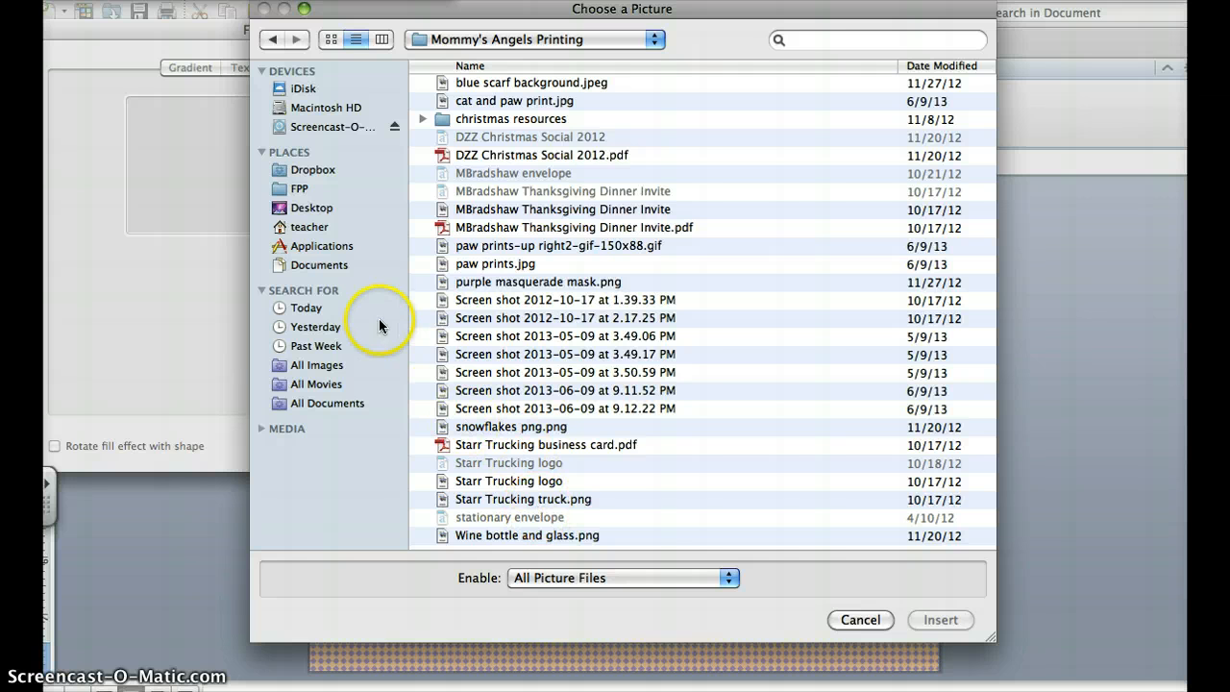
double_click(504, 268)
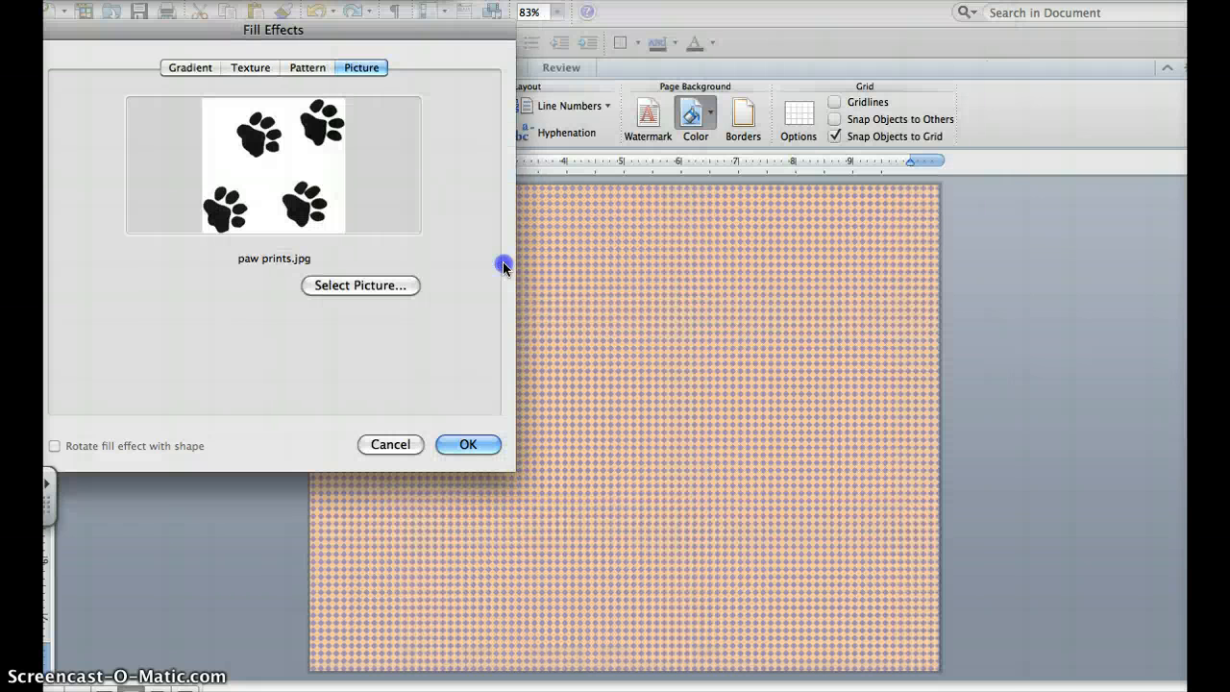
left_click(478, 445)
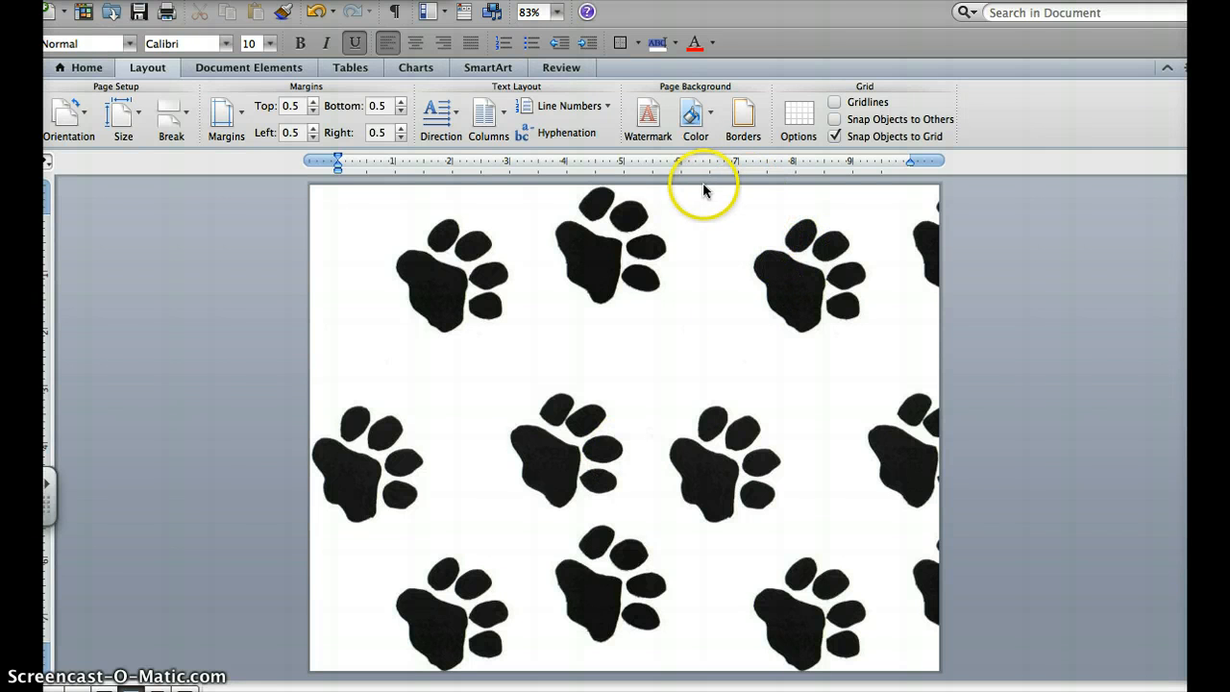
Replace the background with a two-color Diagonal up gradient of white and light orange, using the variant with an orange central band
left_click(712, 123)
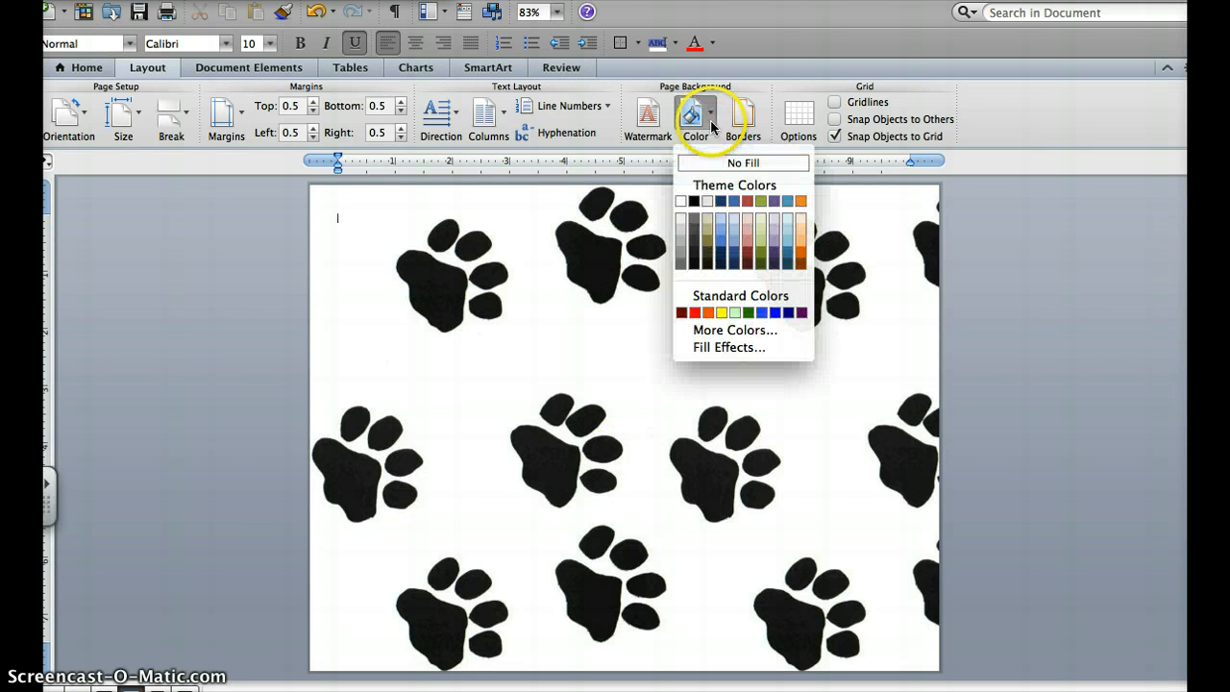
left_click(716, 346)
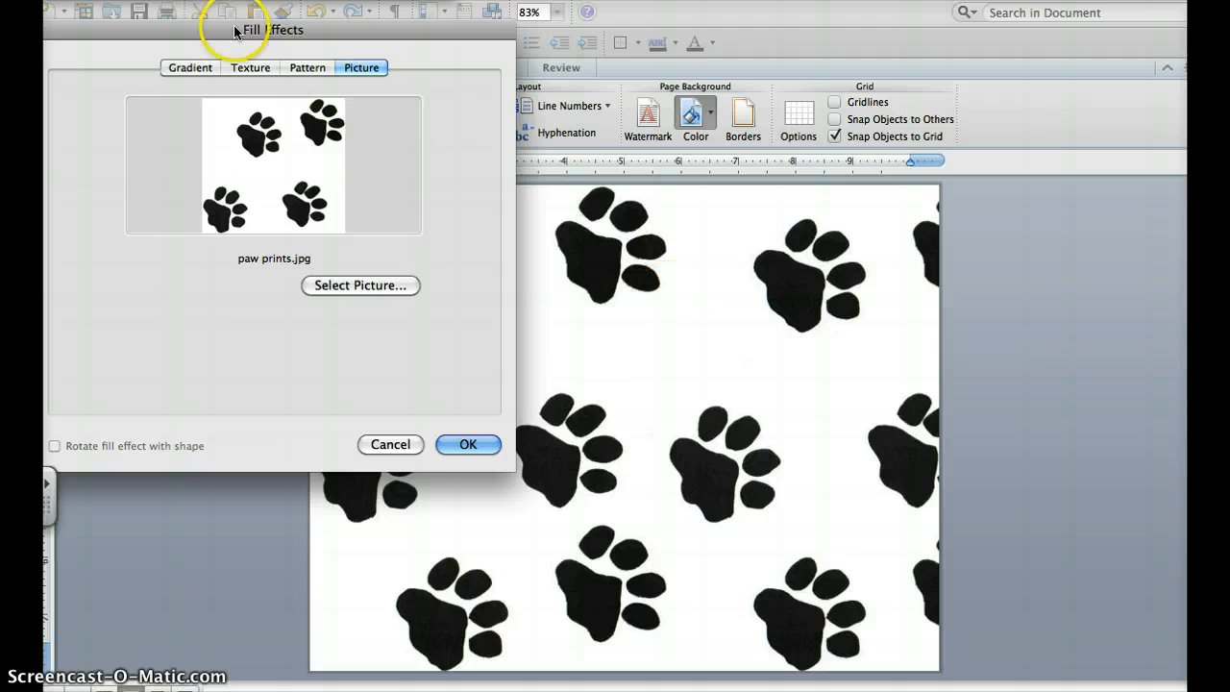
left_click(190, 67)
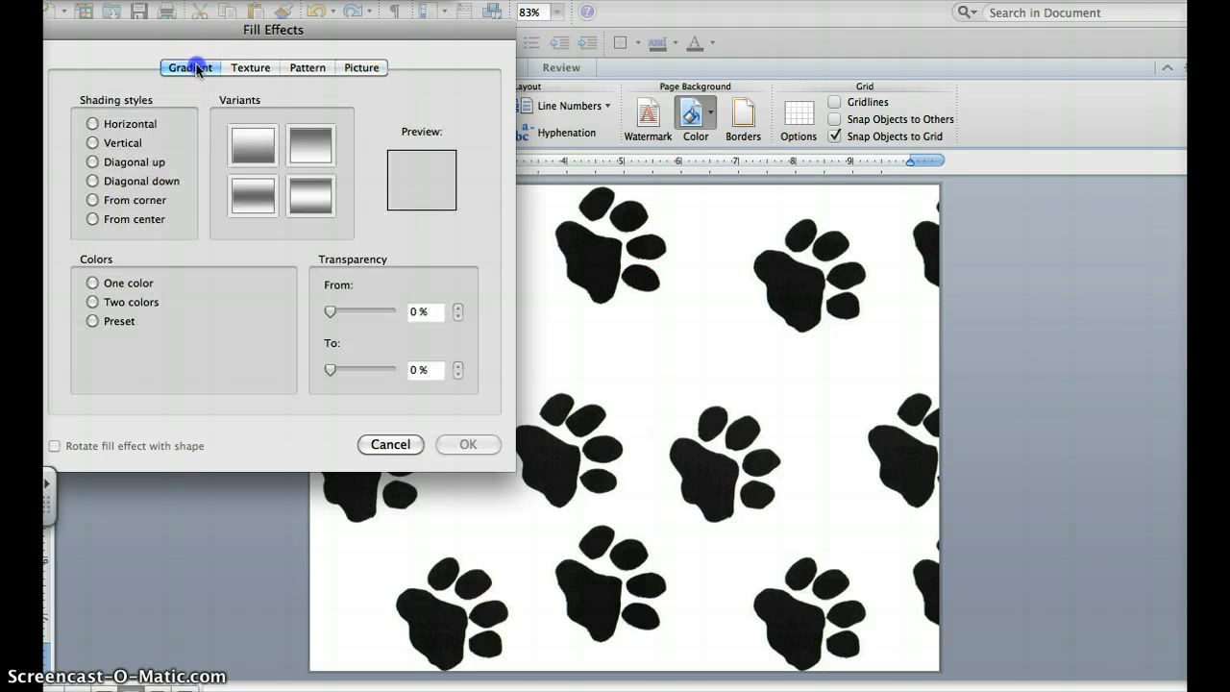
left_click(97, 162)
left_click(107, 301)
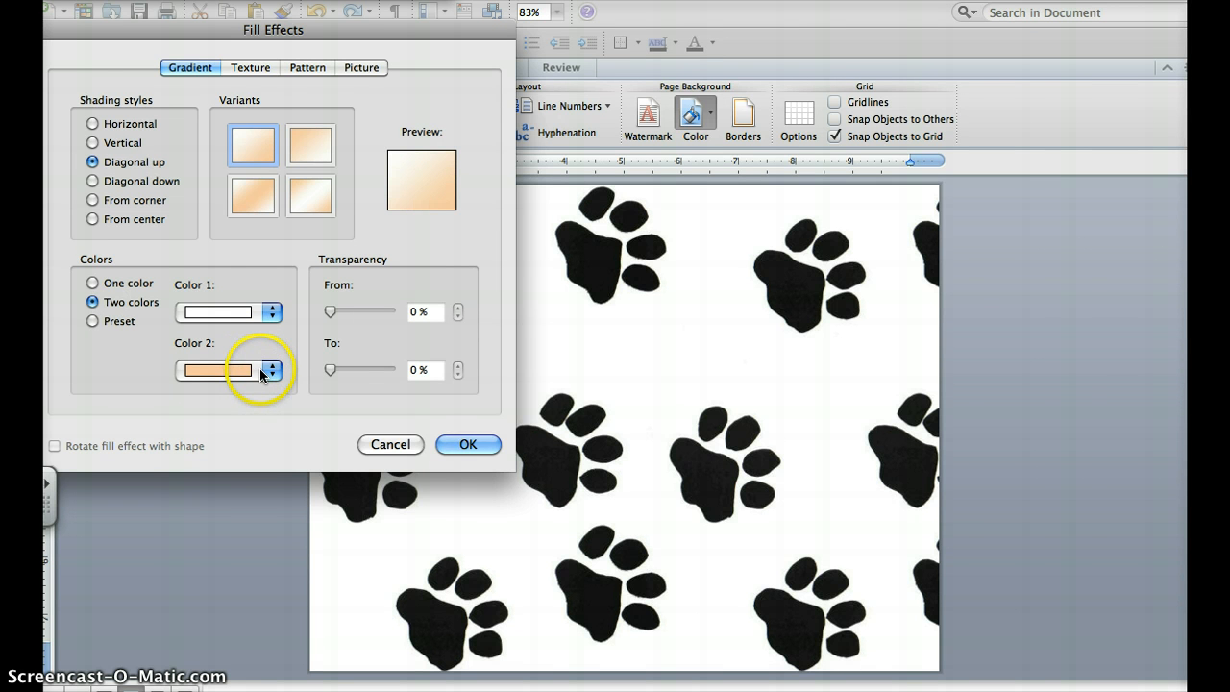
left_click(267, 203)
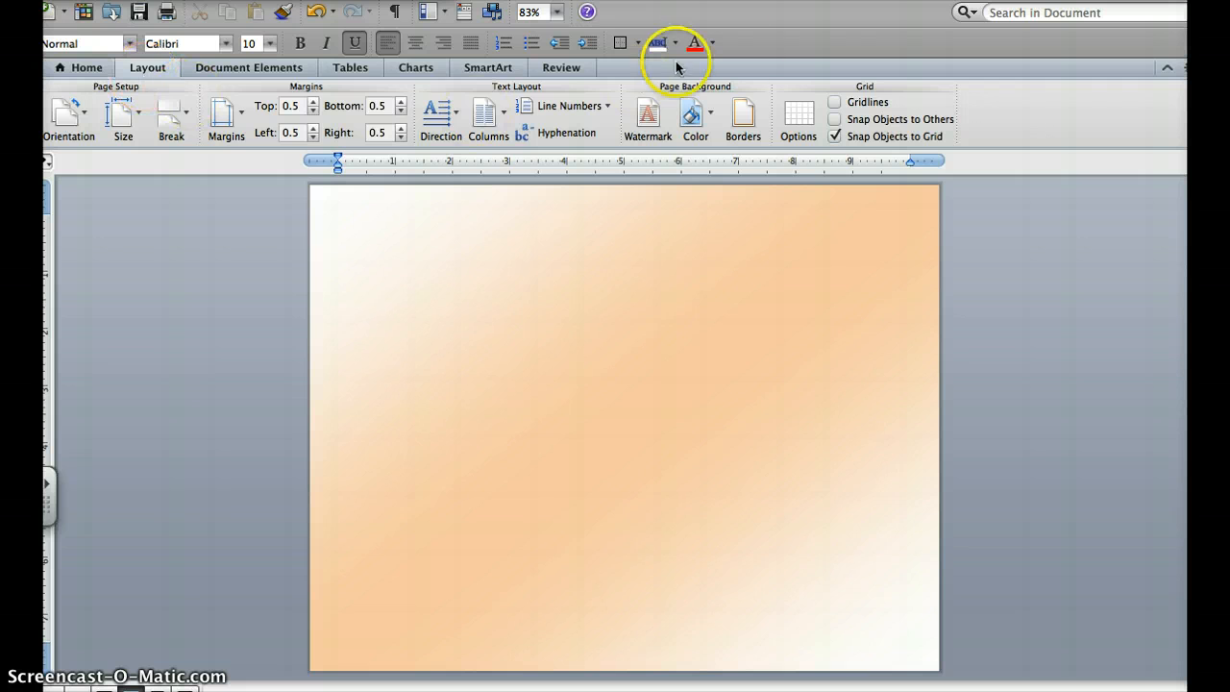
Choose a Box page border for the whole document with the thick triple-line style at 3 pt width
left_click(750, 119)
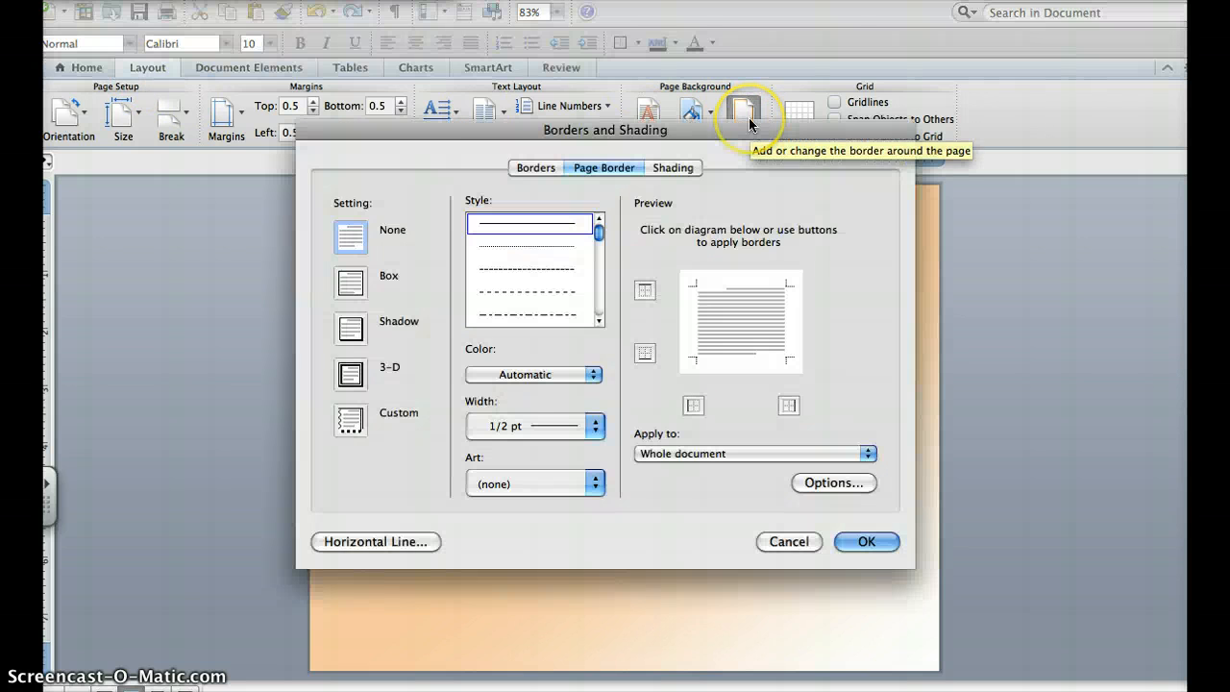
left_click(346, 283)
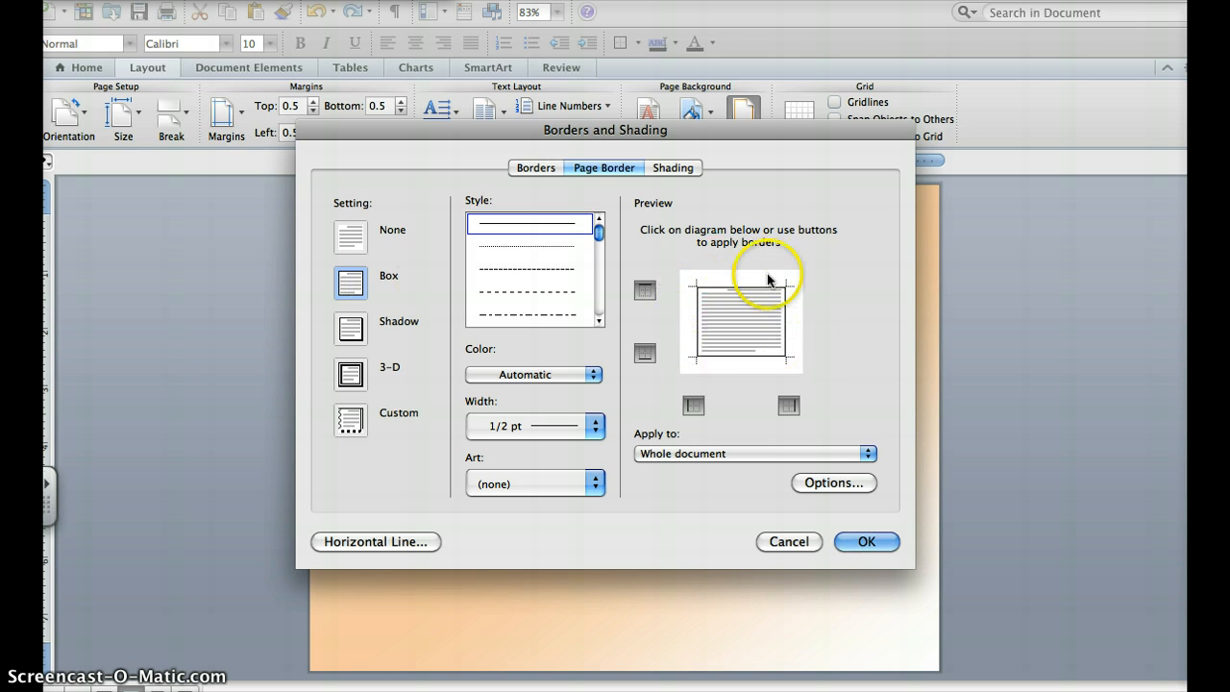
left_click(600, 322)
left_click(600, 322)
left_click(600, 322)
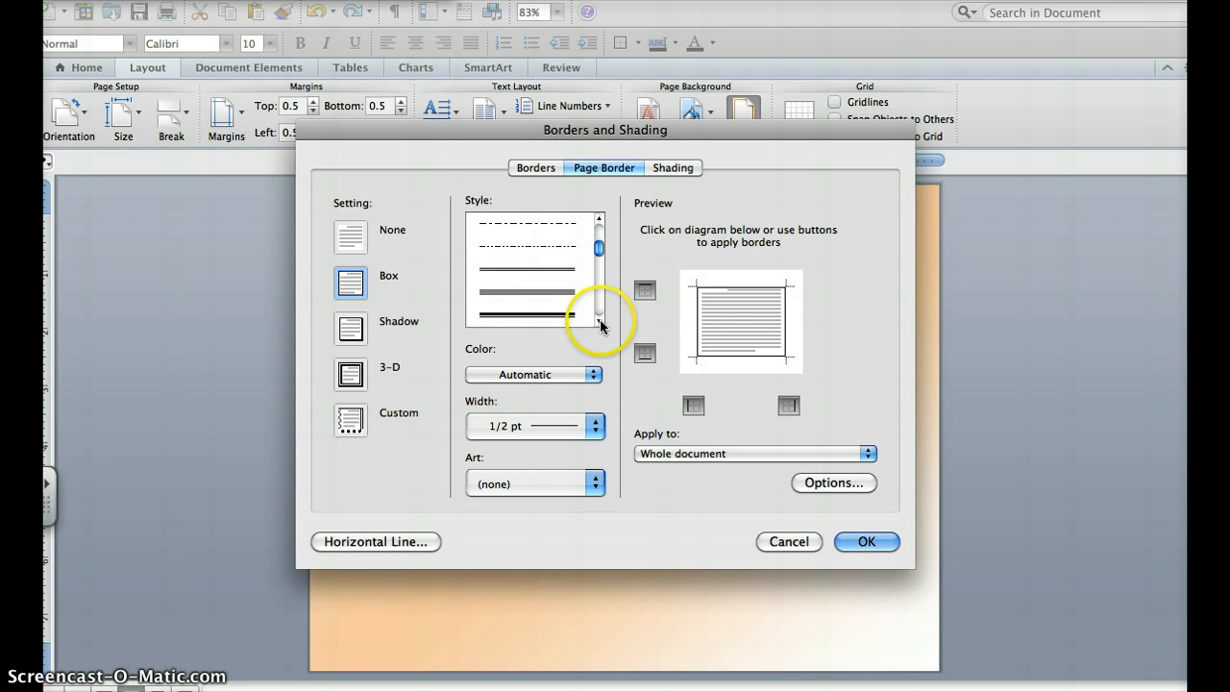
left_click(600, 322)
left_click(600, 322)
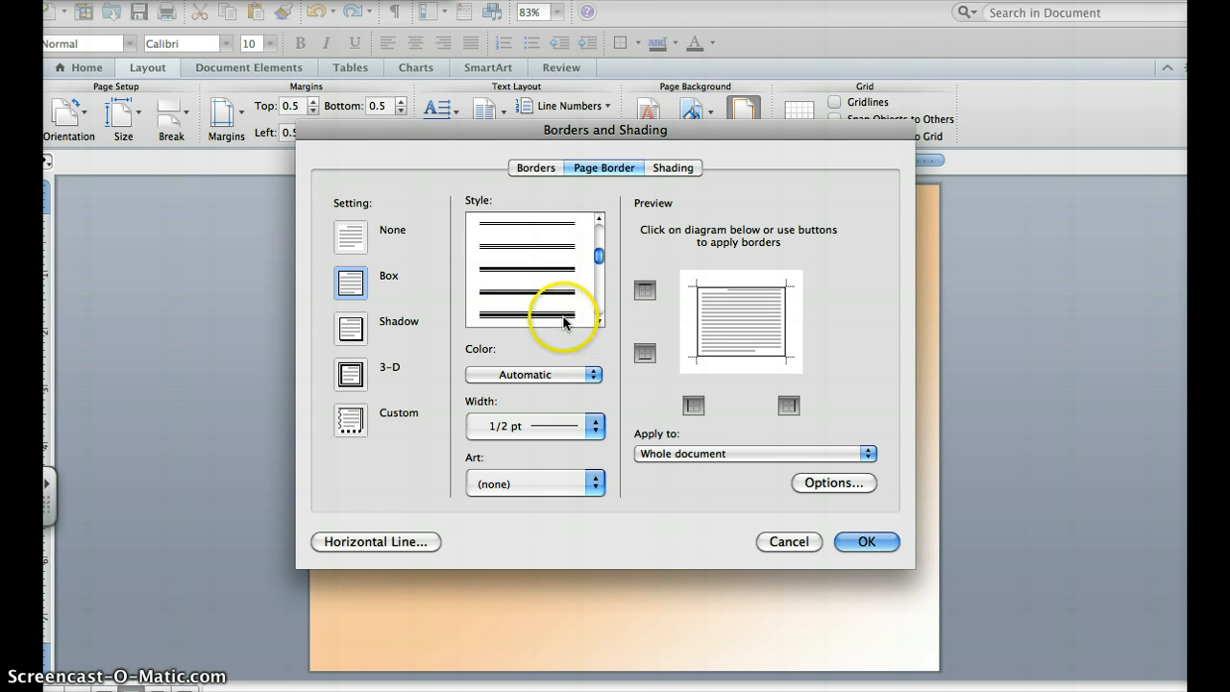
left_click(565, 320)
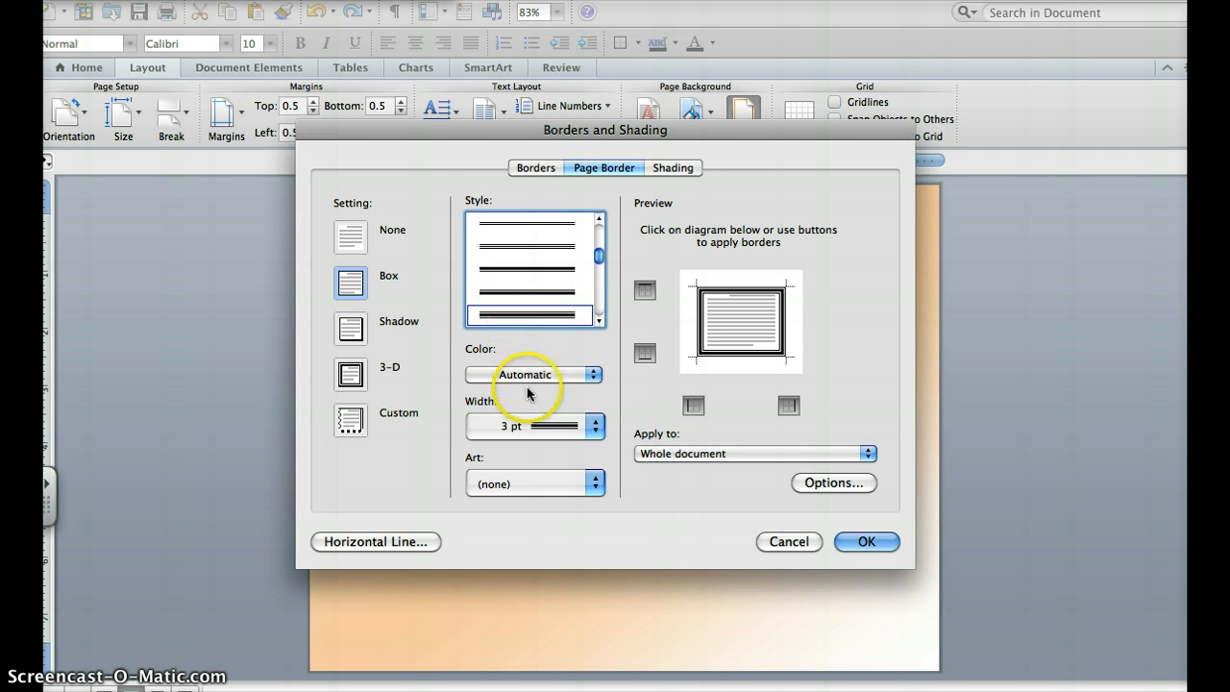
Set the page border's width to 6 pt and its color to the dark olive green theme shade, and apply the border
left_click(530, 426)
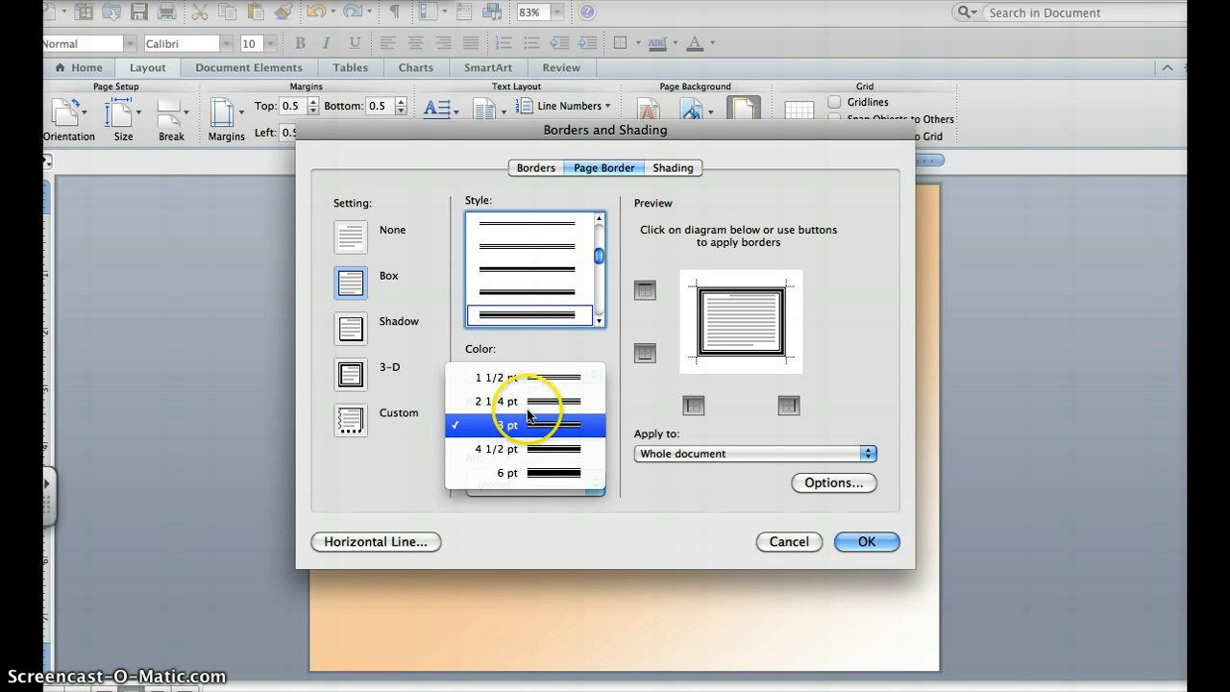
left_click(423, 460)
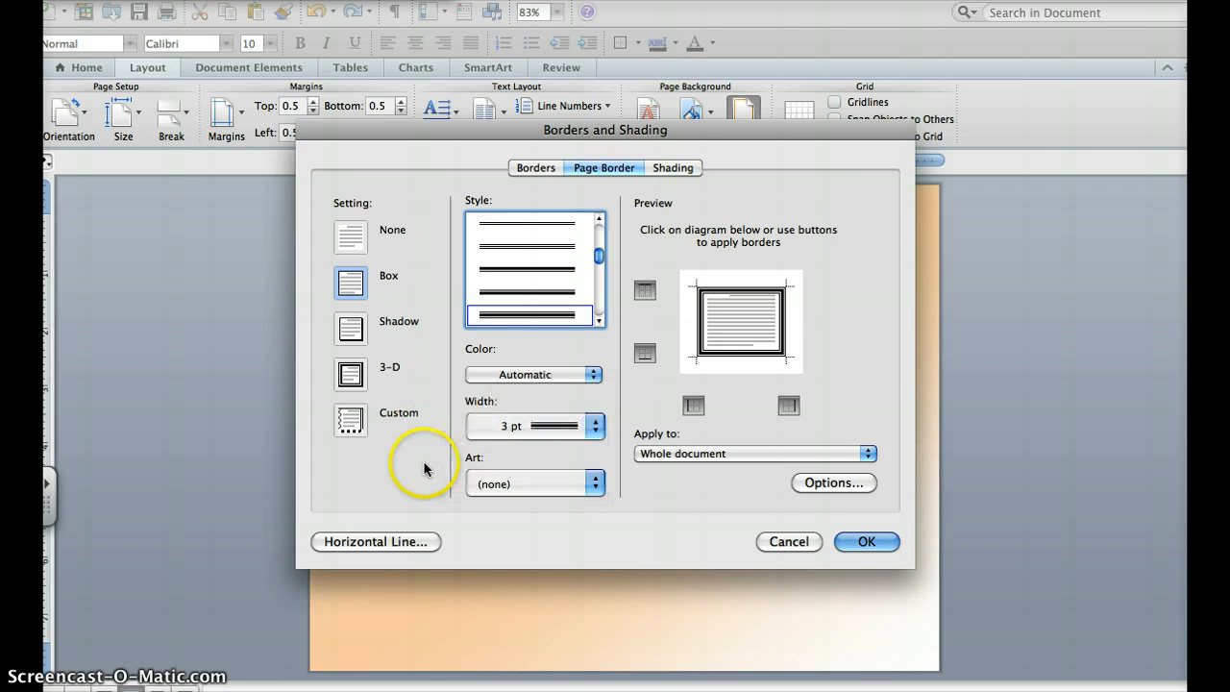
left_click(495, 426)
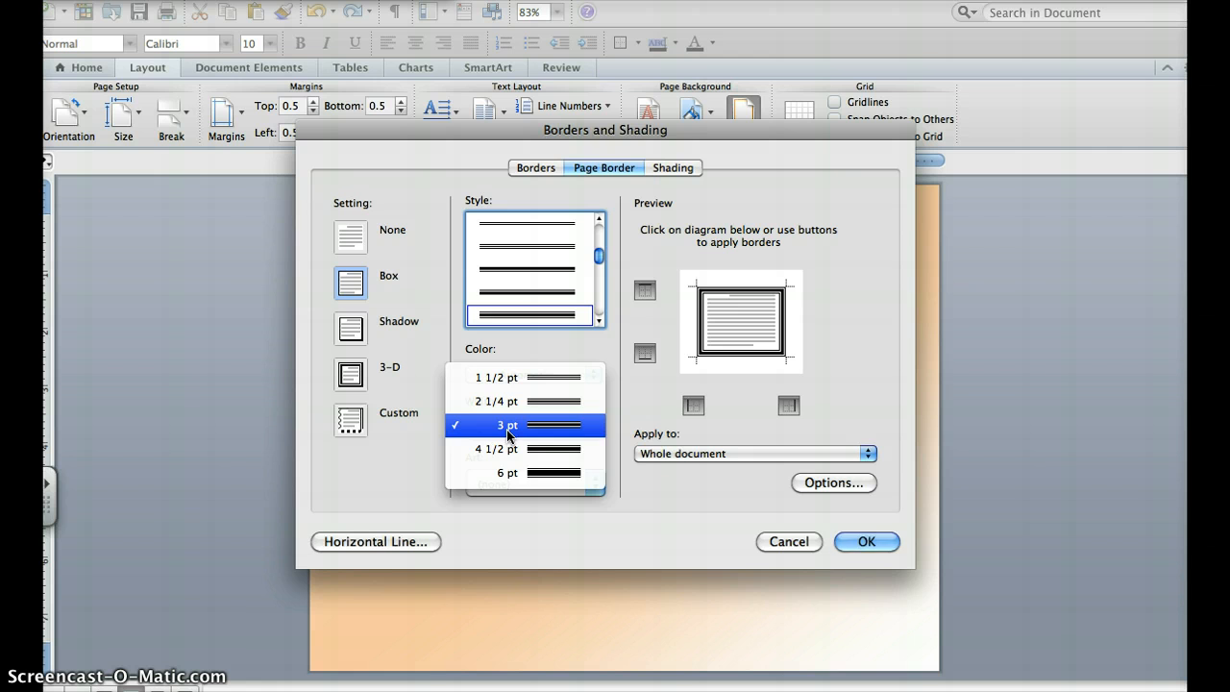
left_click(507, 472)
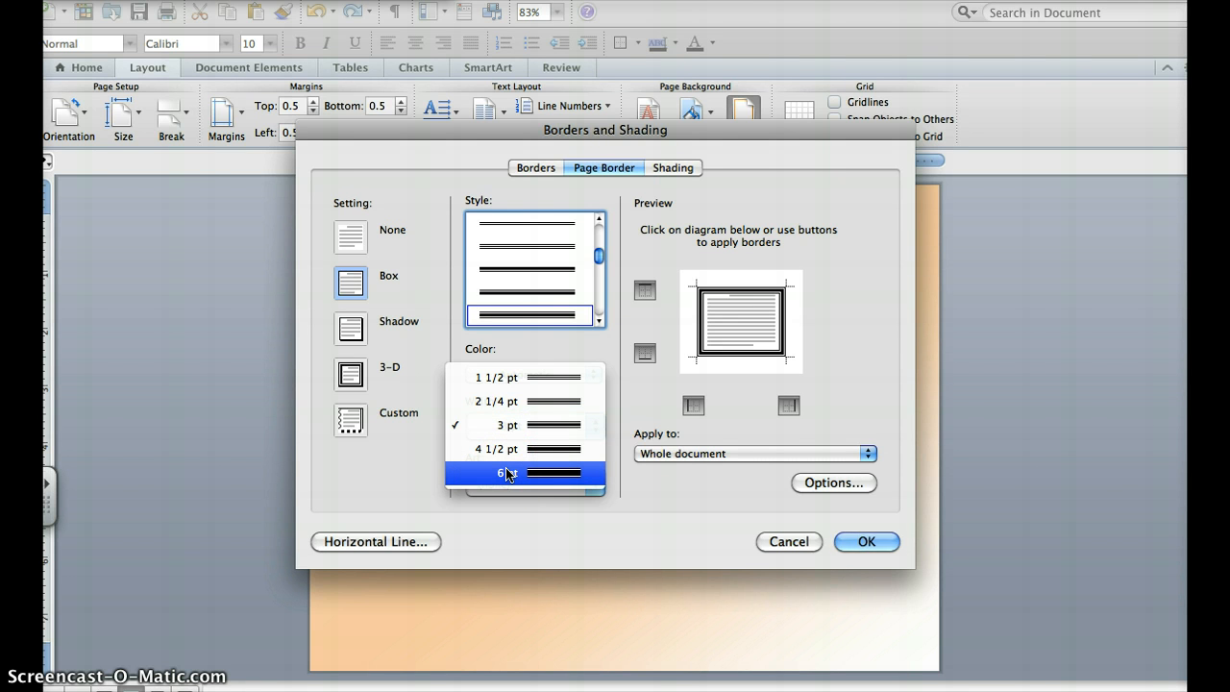
left_click(505, 472)
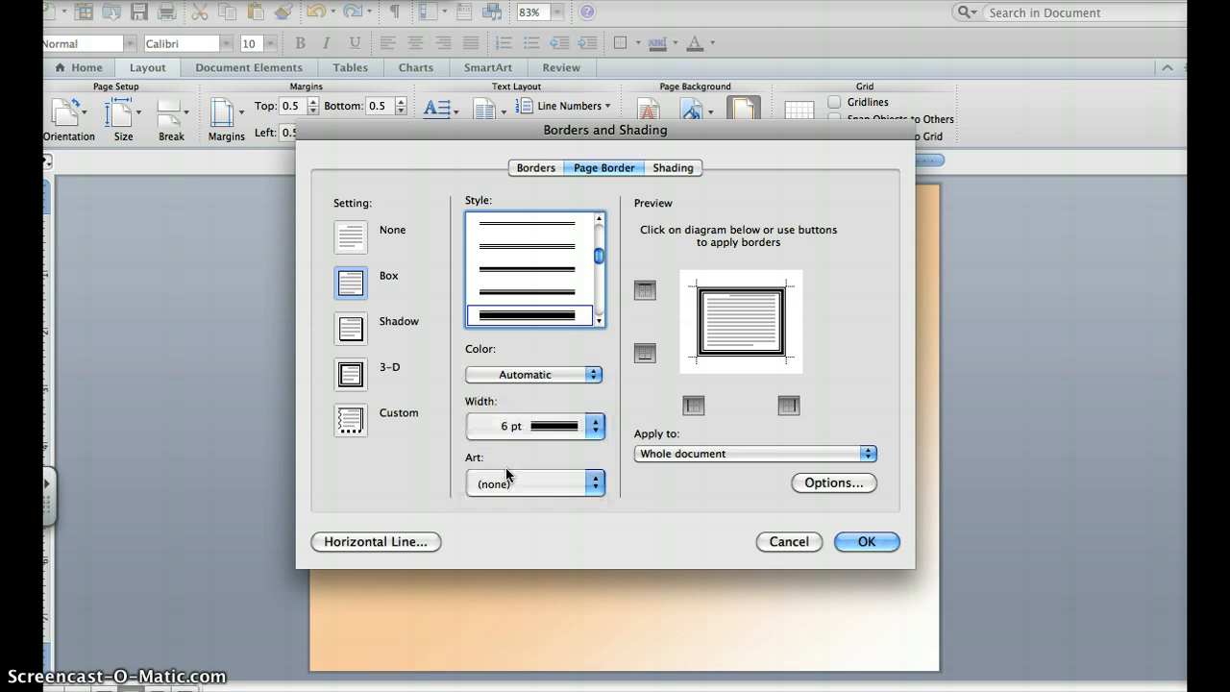
left_click(534, 375)
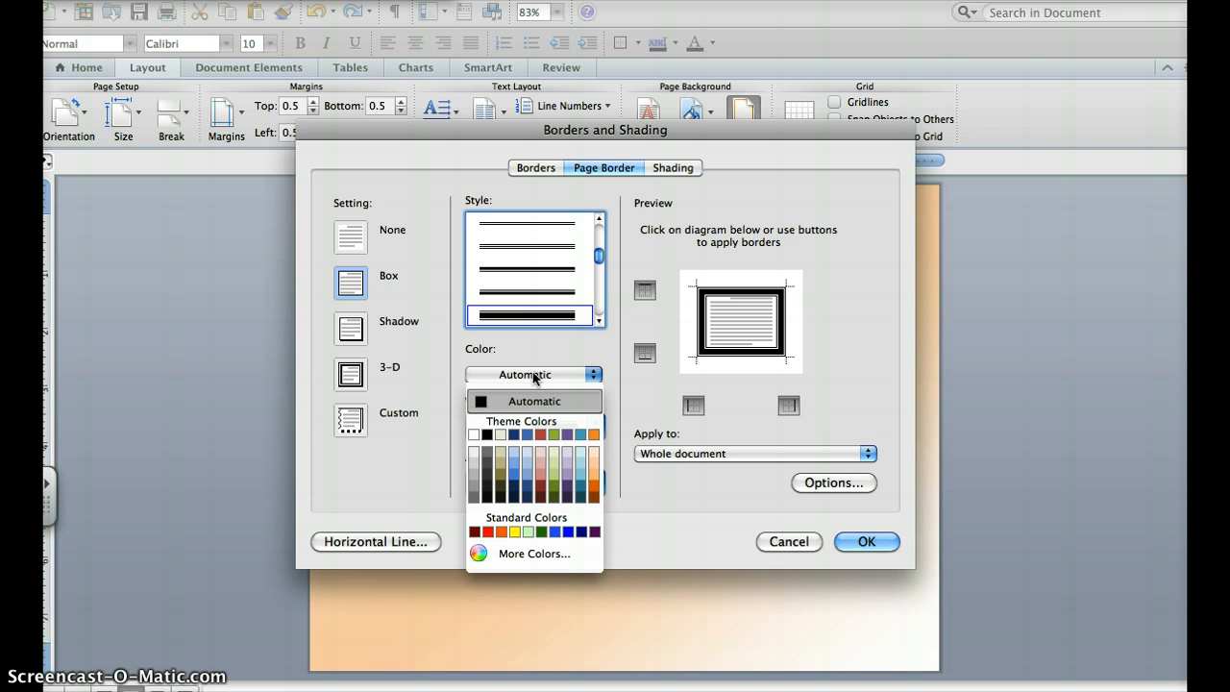
left_click(554, 498)
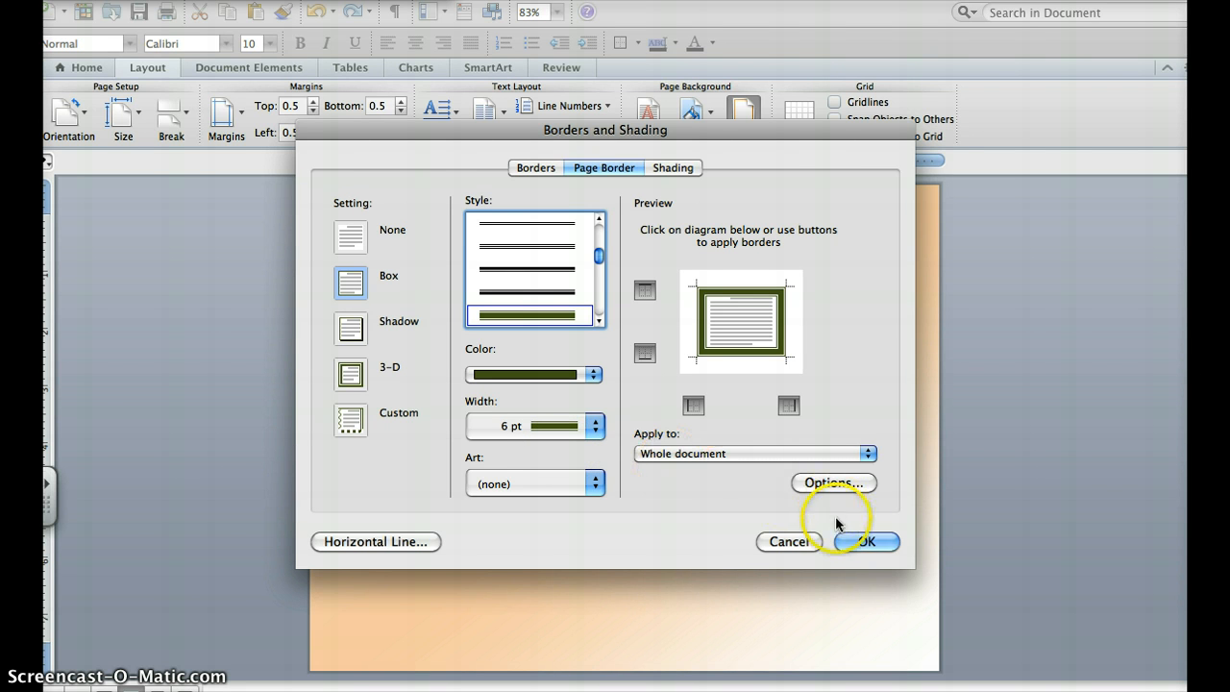
left_click(878, 545)
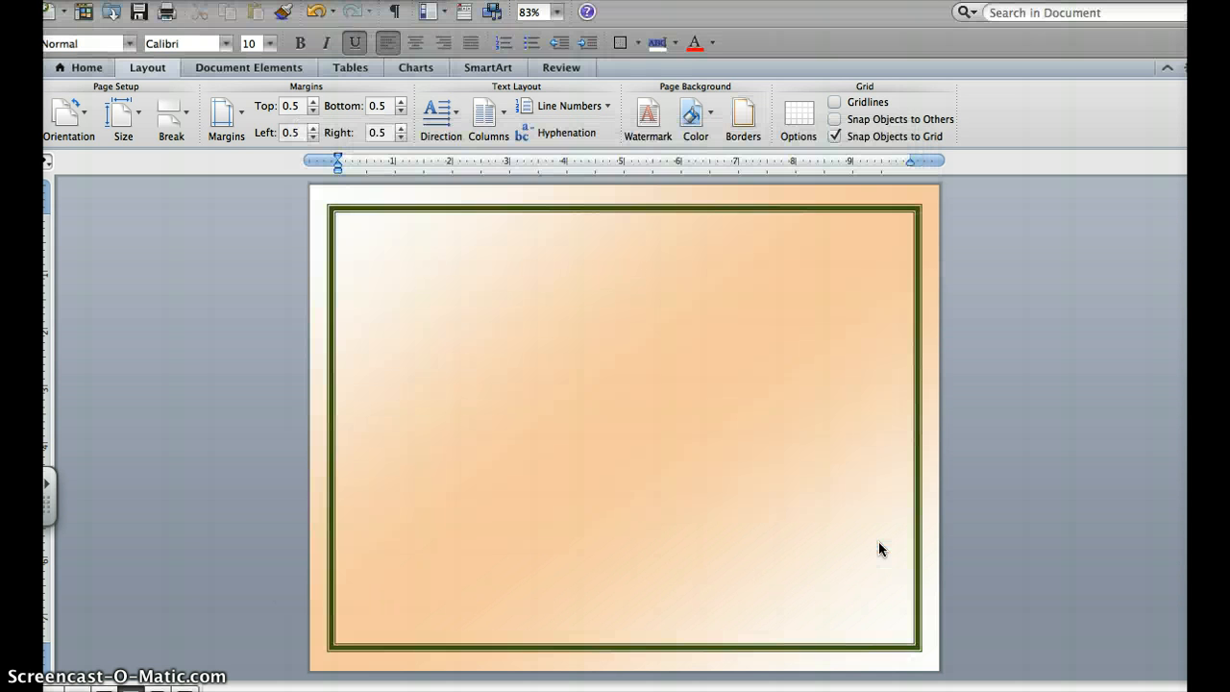
Center the text line and set its font to Apple Chancery at size 48
left_click(417, 45)
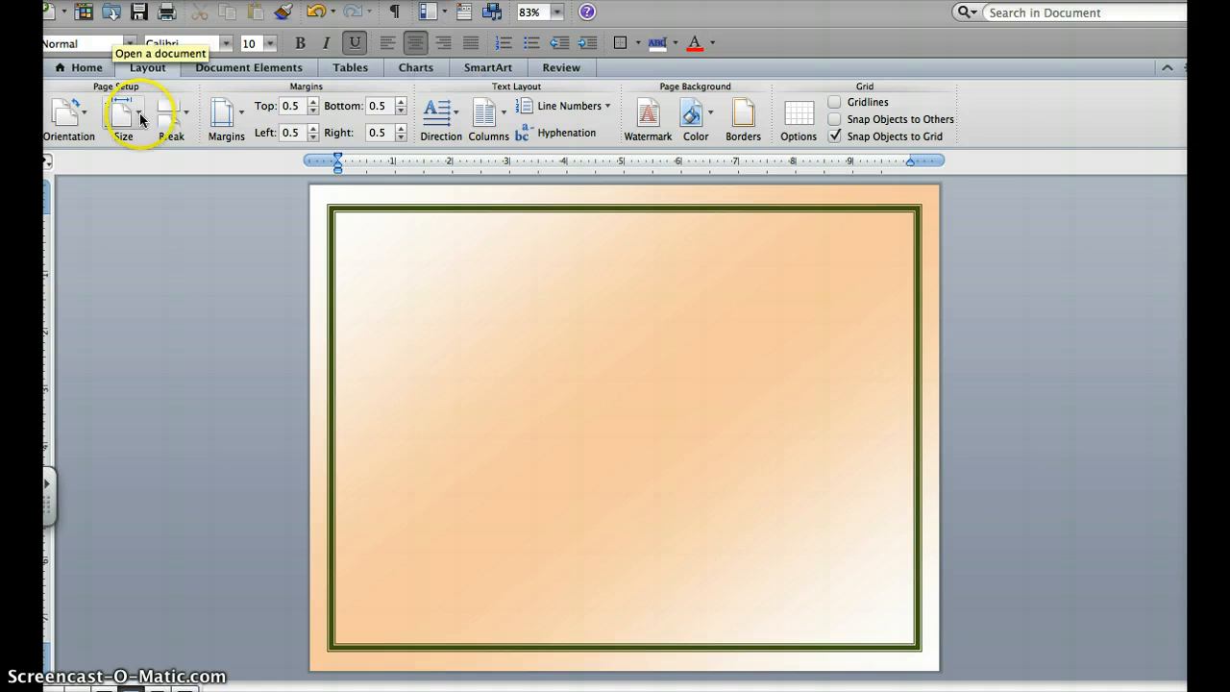
left_click(101, 69)
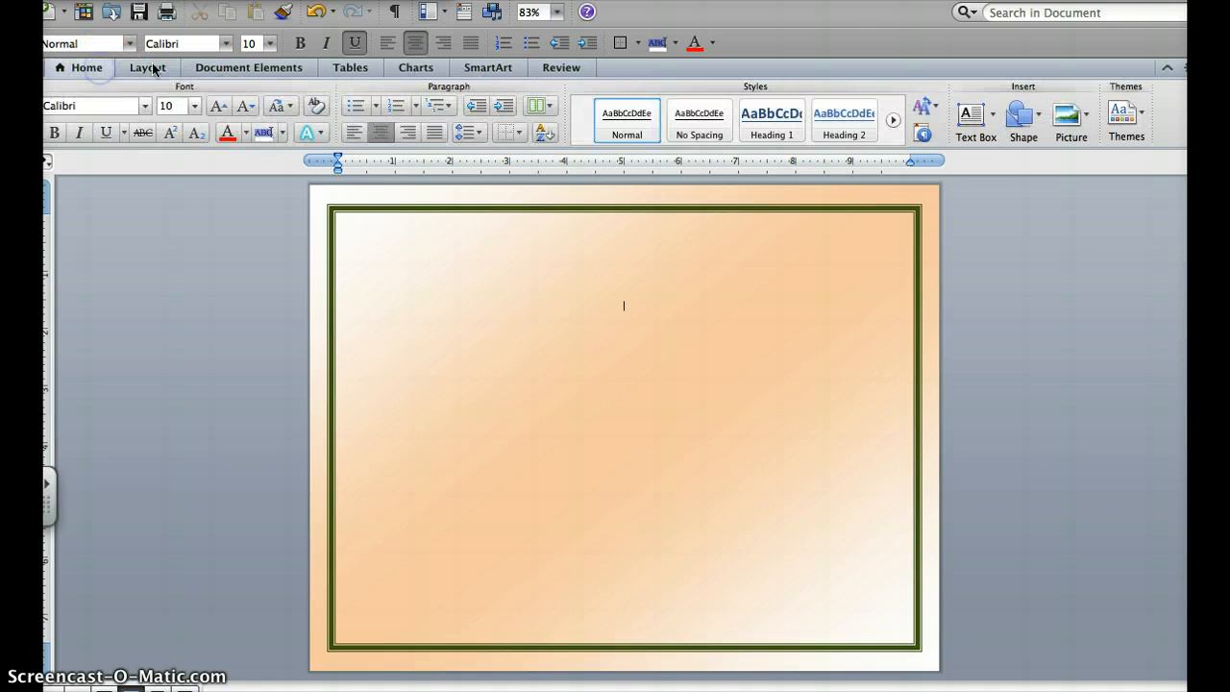
left_click(196, 107)
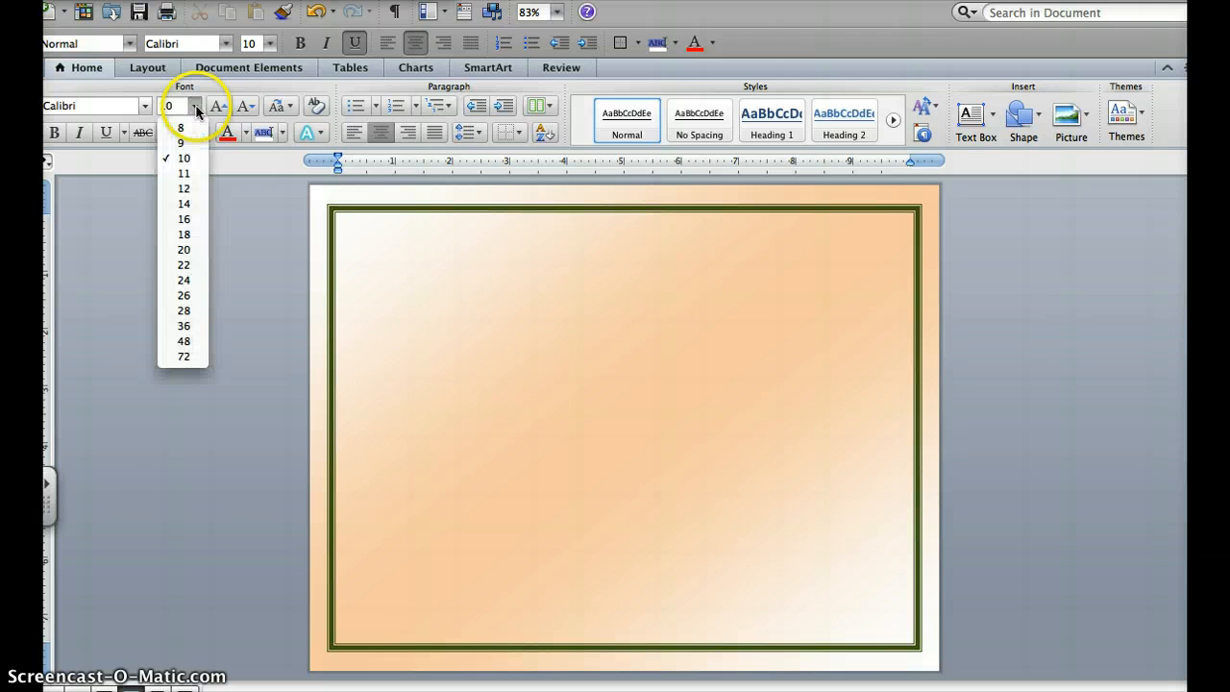
left_click(184, 341)
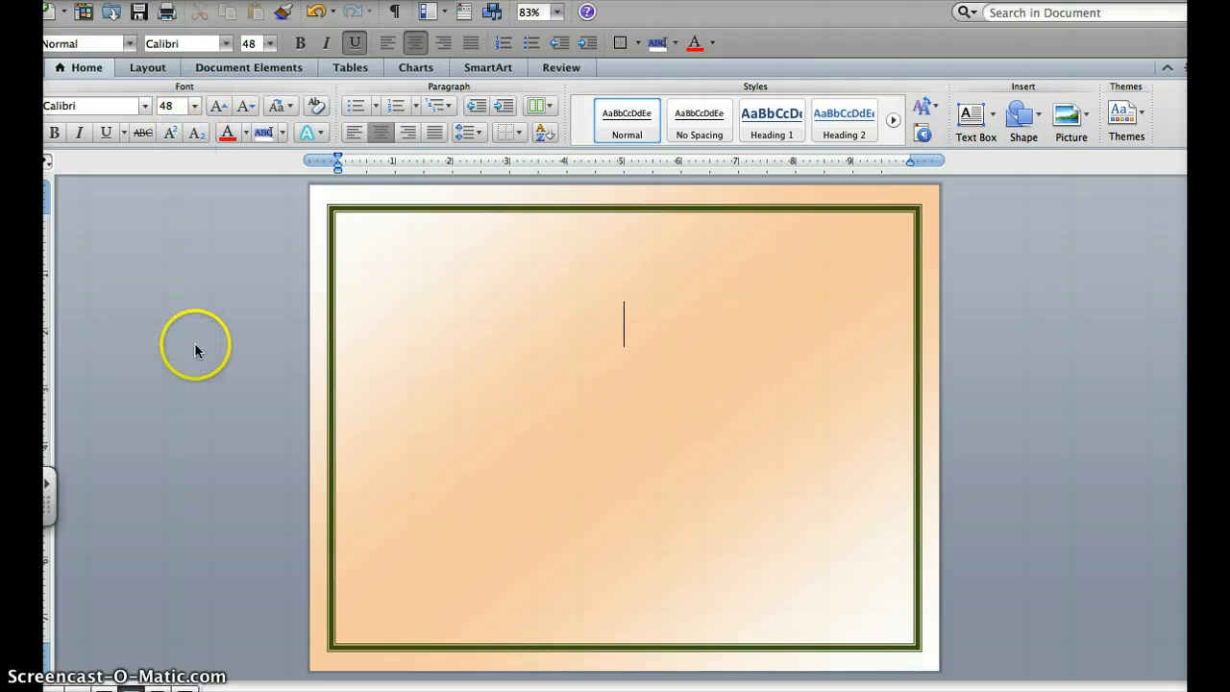
left_click(146, 106)
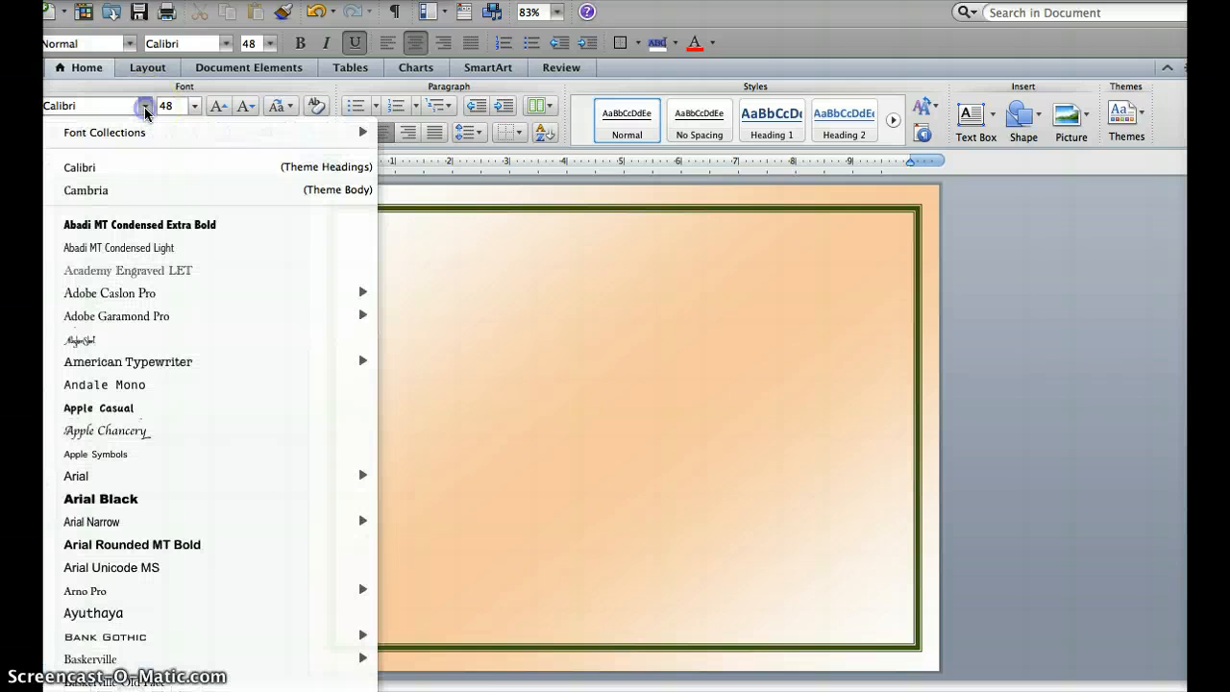
left_click(122, 435)
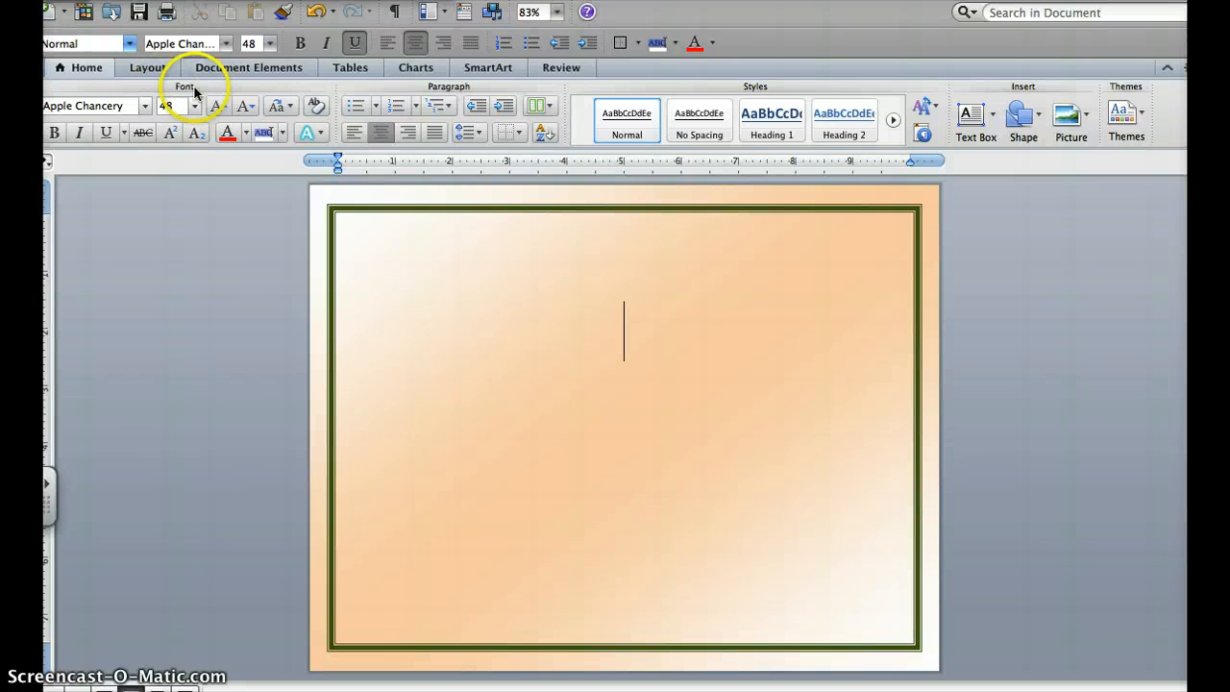
Examine the art designs available for the page border, then close the border settings without applying any change
left_click(146, 68)
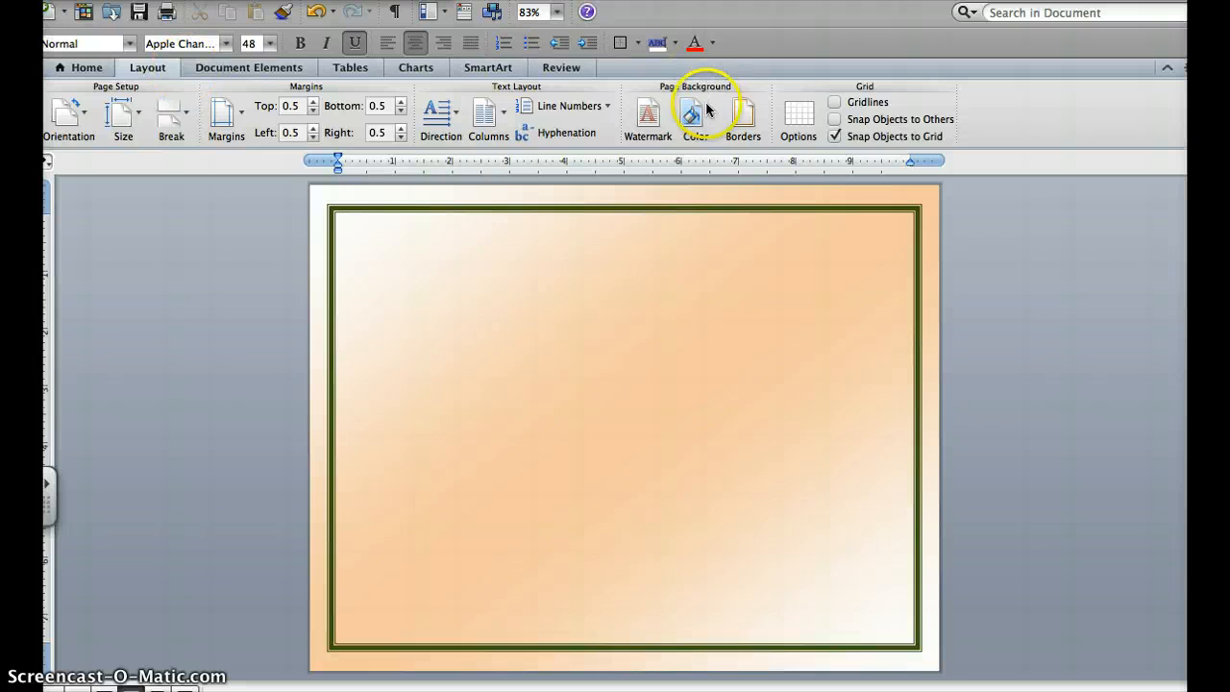
left_click(748, 114)
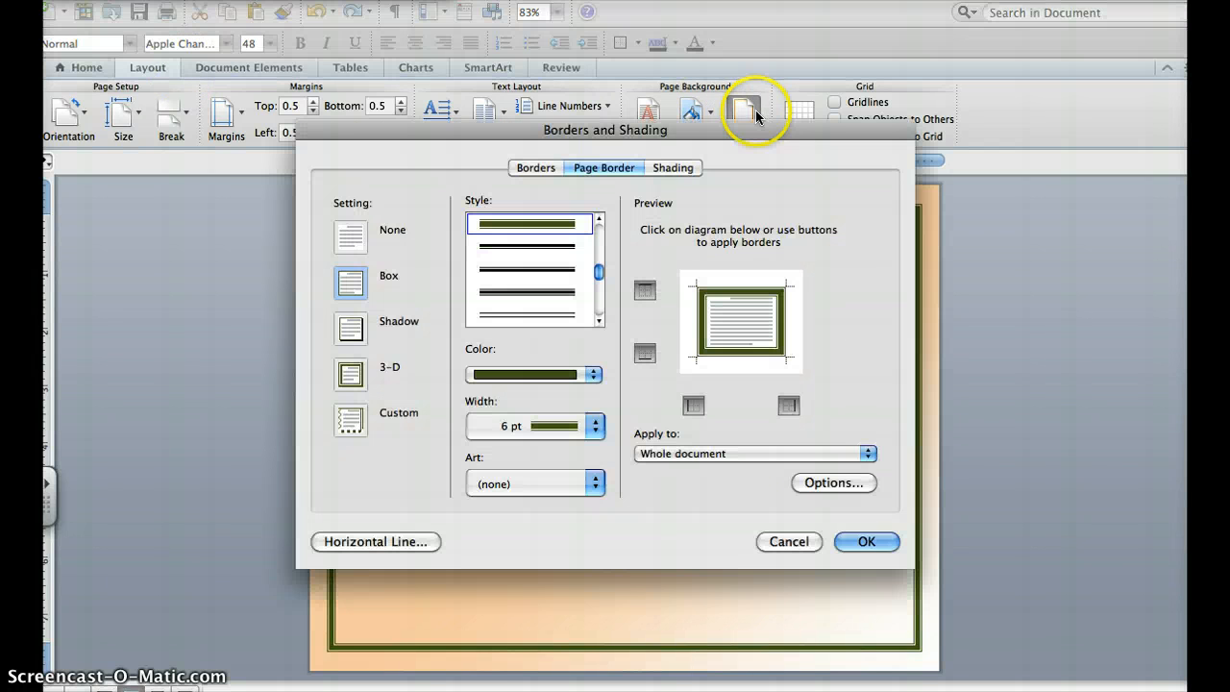
left_click(595, 484)
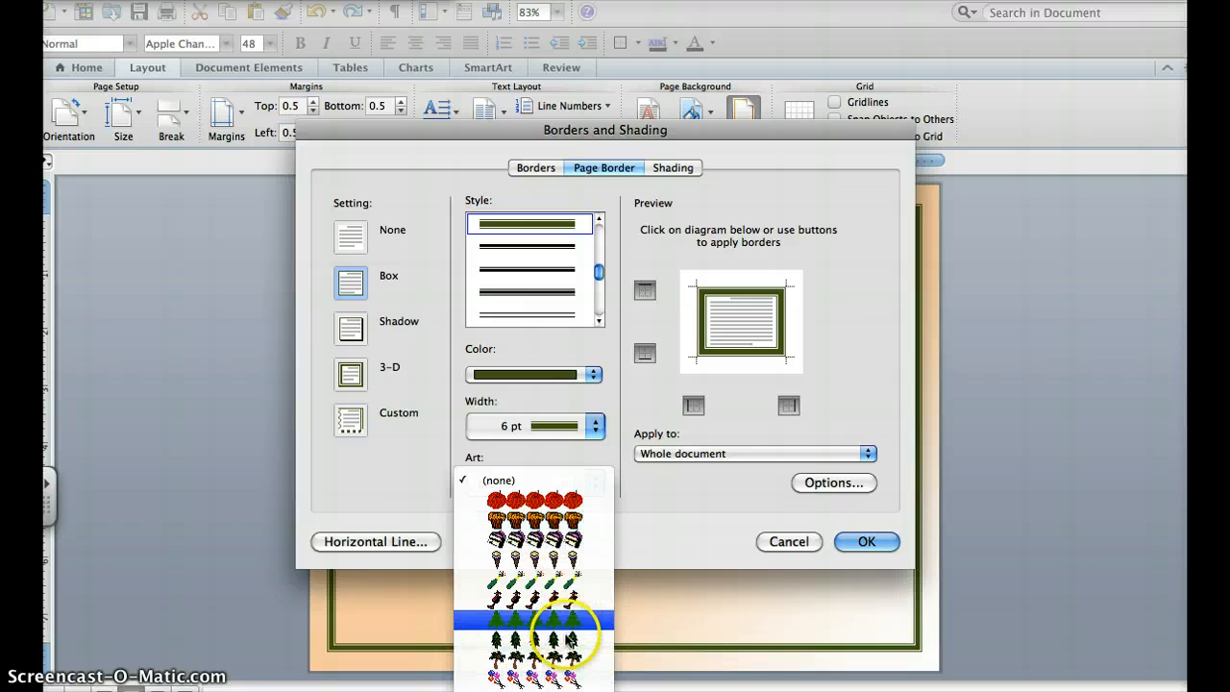
scroll(567, 634, "down", 5)
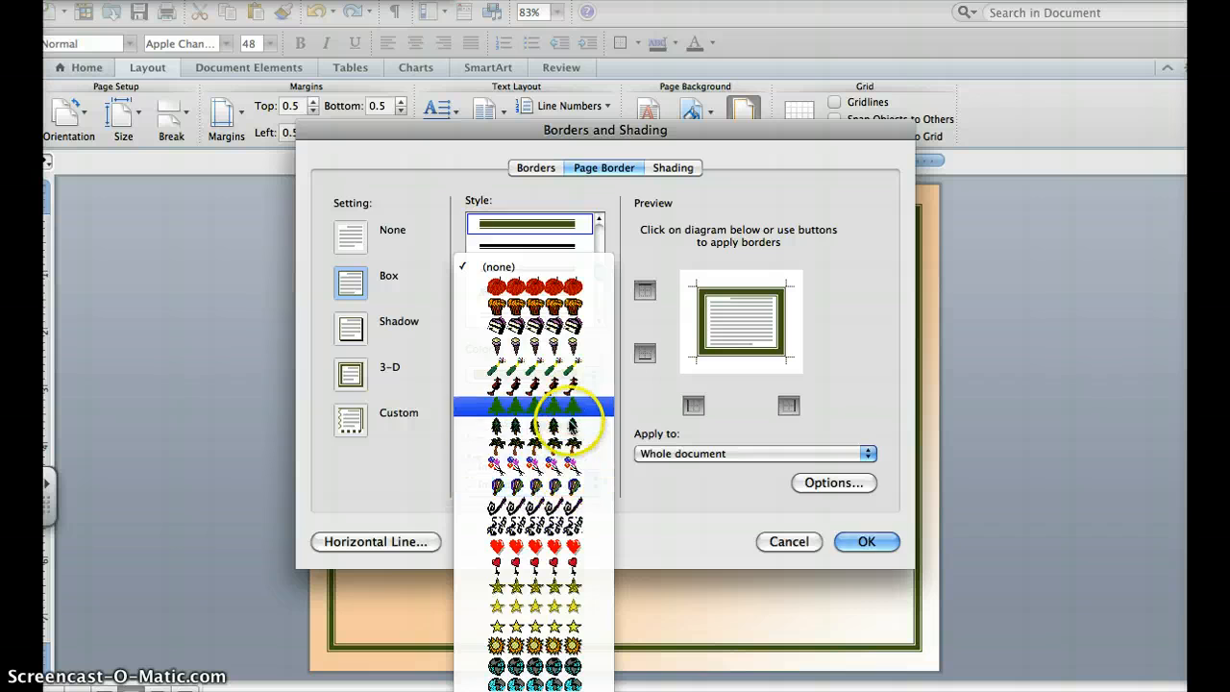
scroll(568, 413, "down", 5)
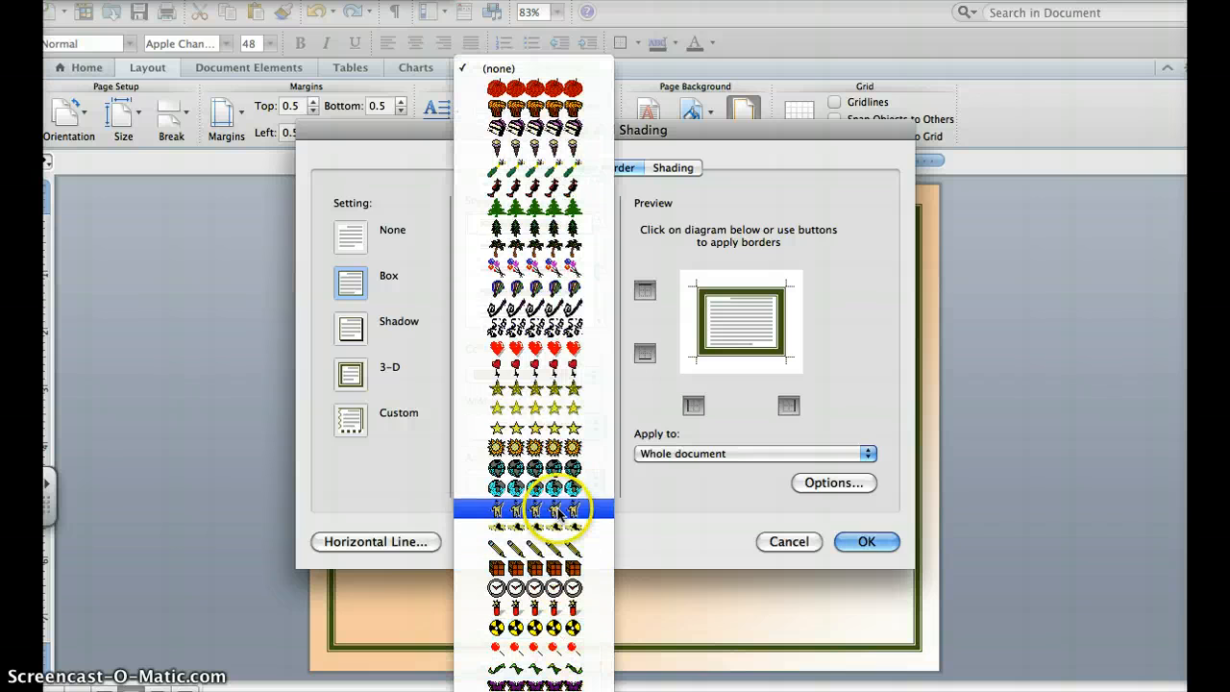
scroll(553, 519, "down", 5)
scroll(535, 576, "down", 10)
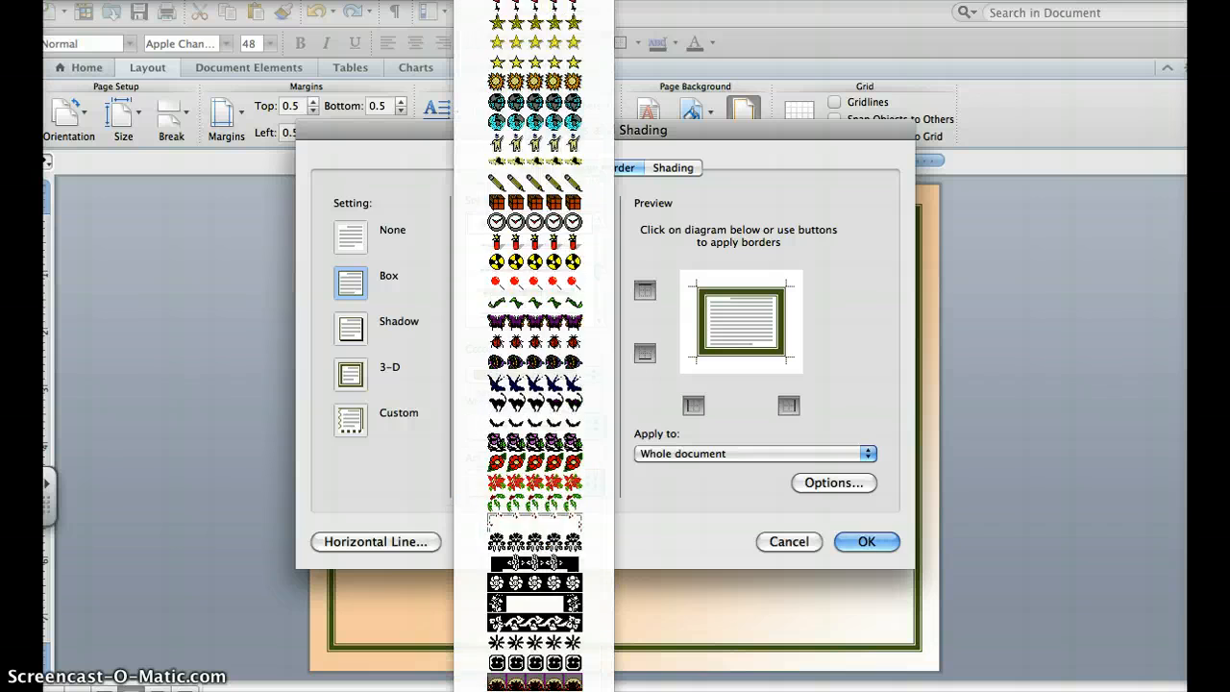
left_click(778, 544)
left_click(779, 544)
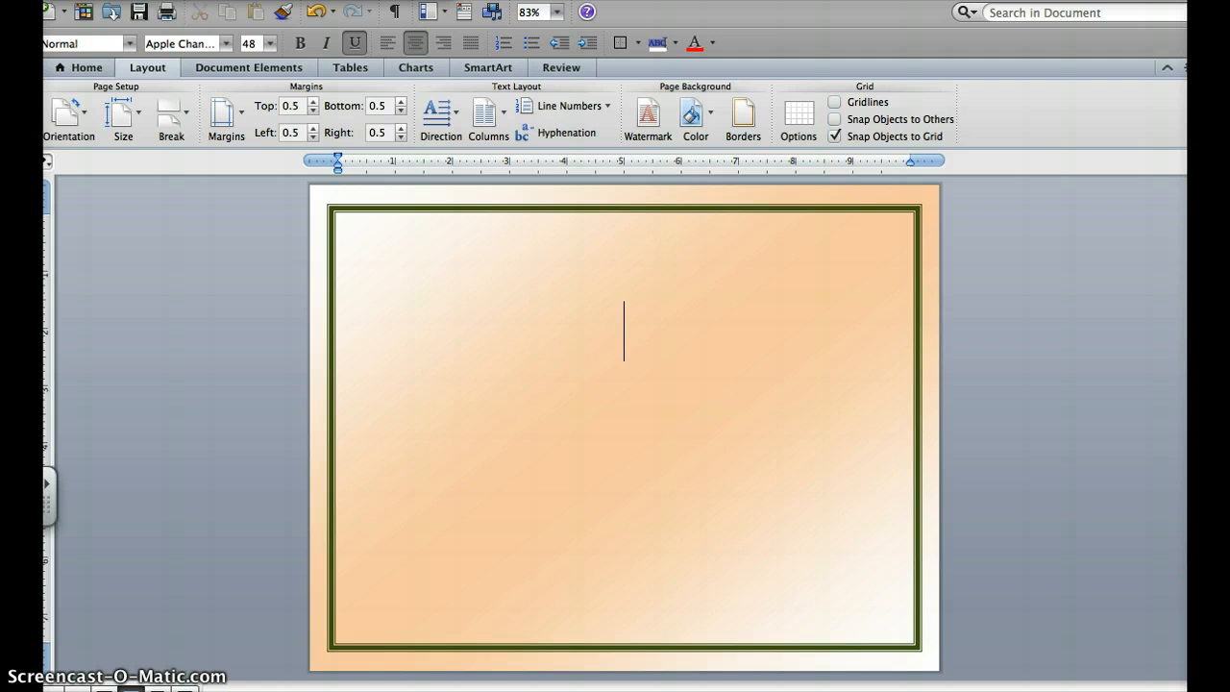
Enter the text "Class Dismissed!" on the centered line
type("Class ")
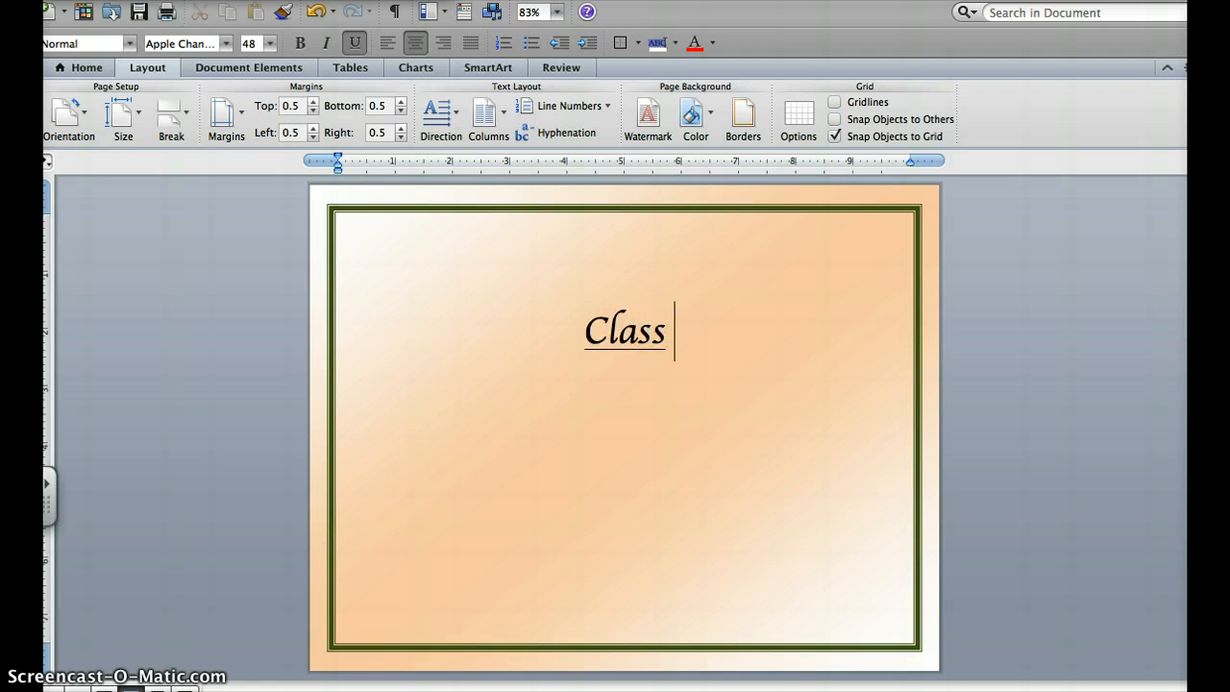
type("Dismes")
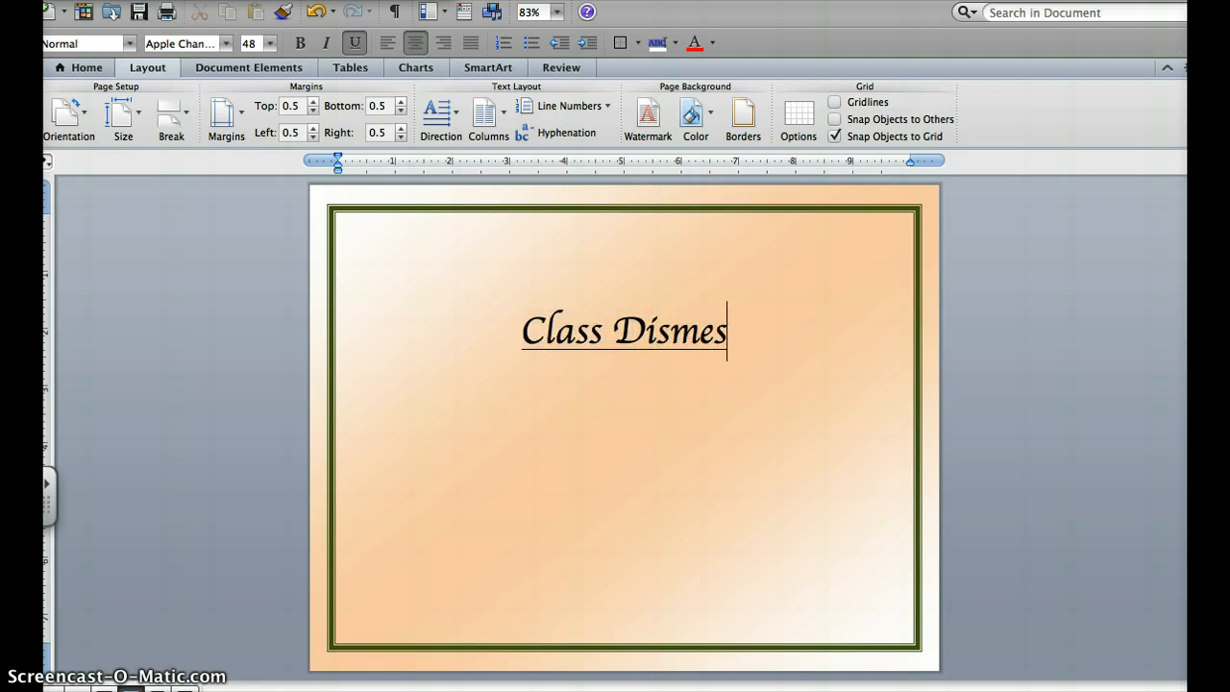
key("BackSpace")
key("BackSpace")
type("issed!")
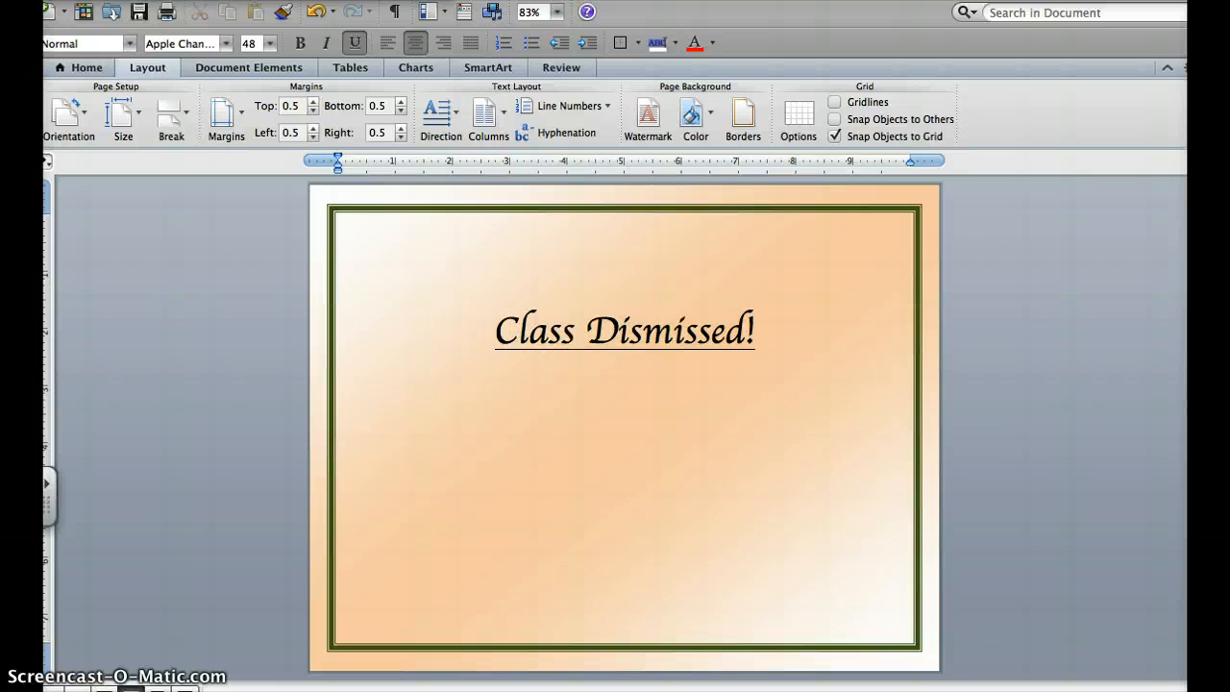